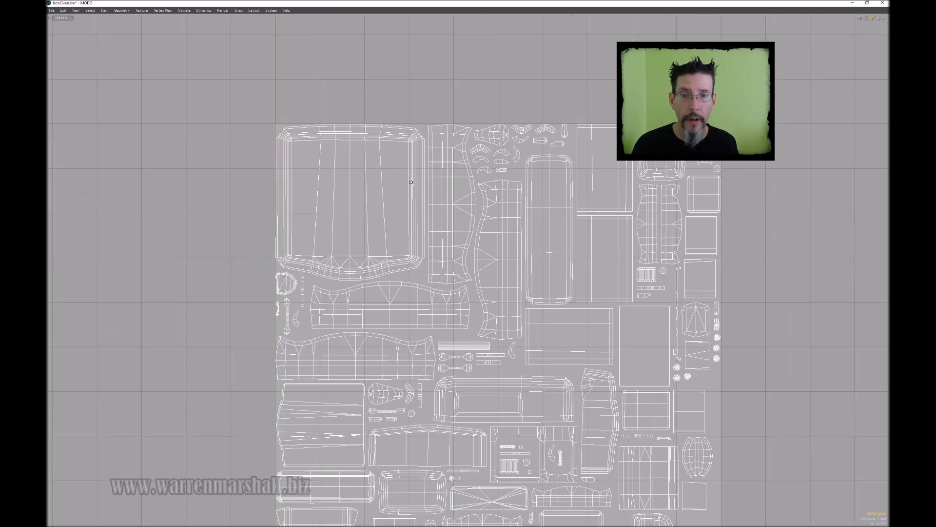
# Examine the oven's packed UV layout, including the large island in the upper-left corner and the gaps around it.
pyautogui.scroll(-2, 409, 151)
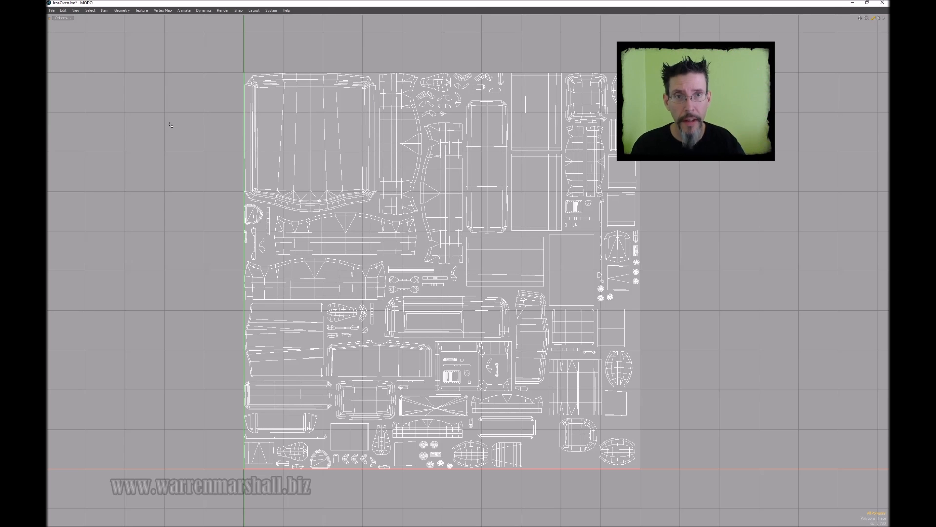
pyautogui.doubleClick(307, 126)
pyautogui.click(217, 126)
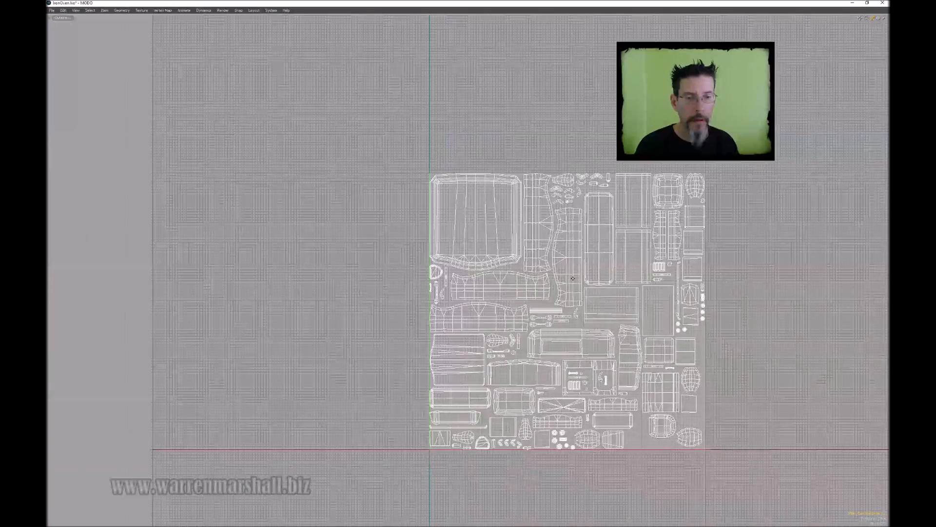
pyautogui.keyDown('alt'); pyautogui.moveTo(576, 282); pyautogui.dragTo(491, 255); pyautogui.keyUp('alt')
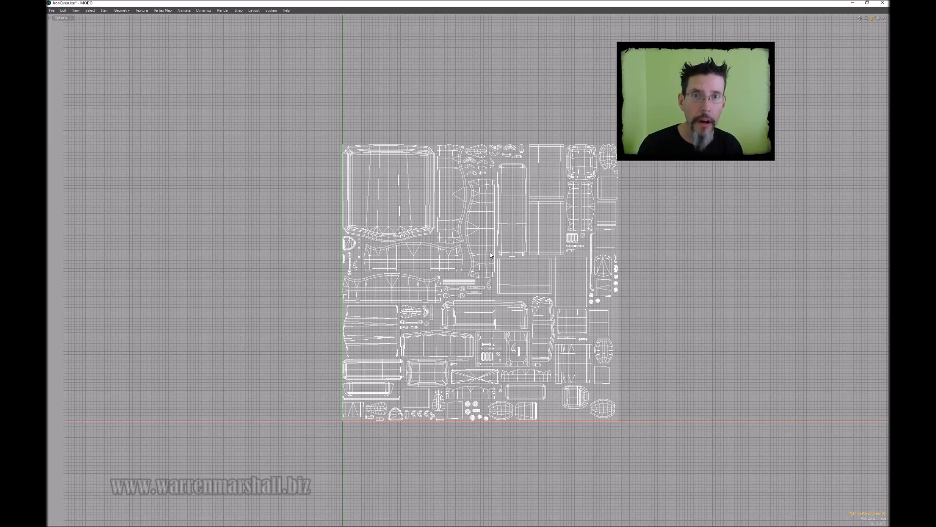
pyautogui.scroll(3, 386, 195)
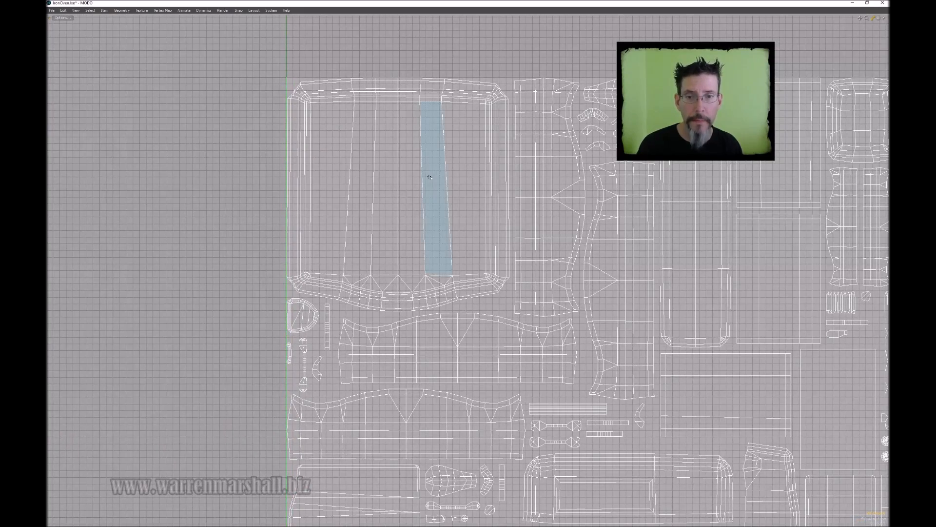
pyautogui.doubleClick(429, 178)
pyautogui.click(285, 182)
pyautogui.keyDown('alt'); pyautogui.keyDown('shift'); pyautogui.moveTo(357, 125); pyautogui.dragTo(339, 135); pyautogui.keyUp('shift'); pyautogui.keyUp('alt')
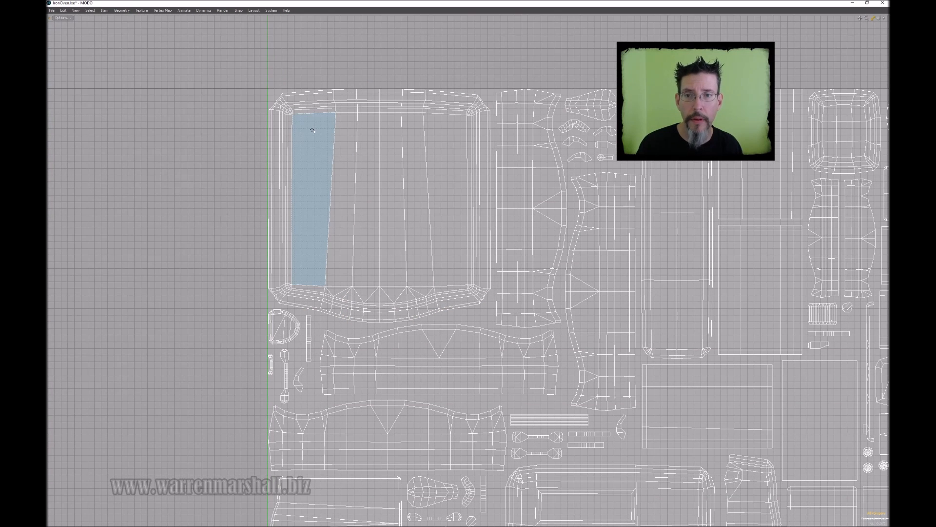
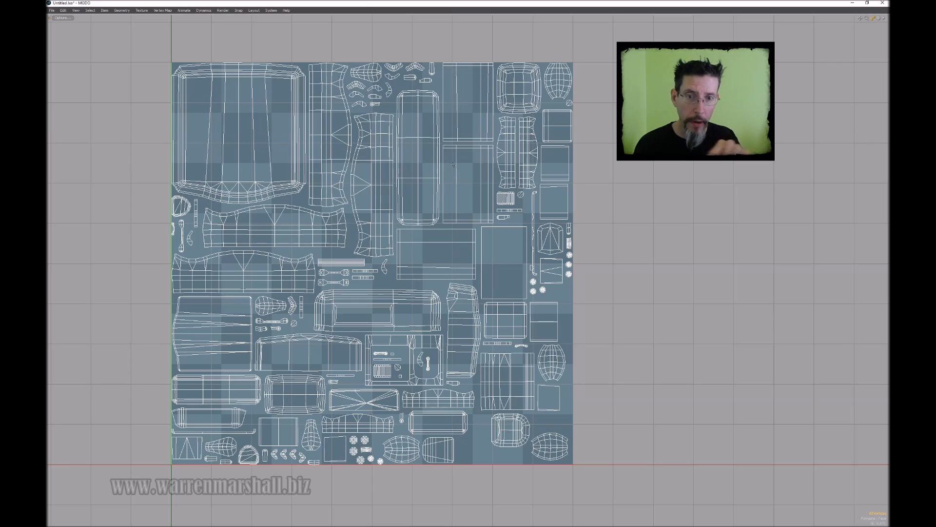
# Inspect how the oven's UV islands line up with the coarse blue checker texture.
pyautogui.keyDown('alt'); pyautogui.moveTo(331, 182); pyautogui.dragTo(334, 198); pyautogui.keyUp('alt')
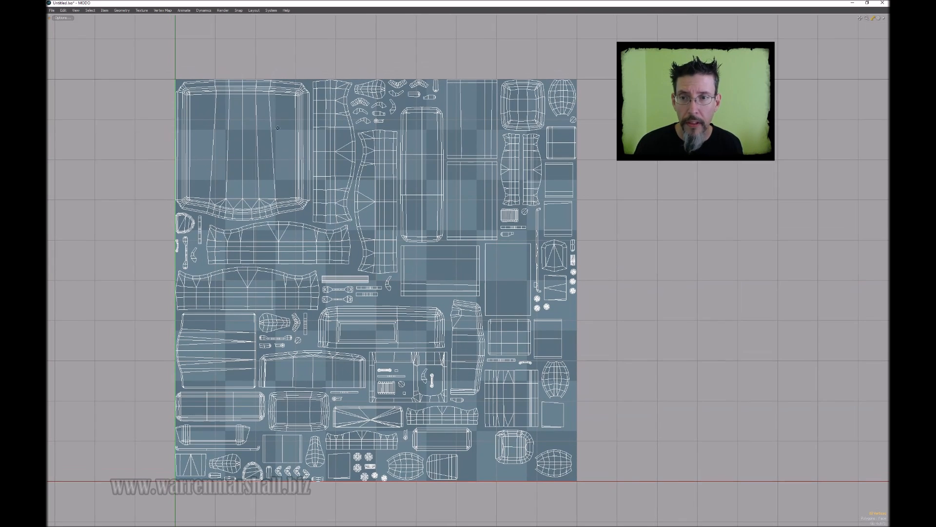
pyautogui.keyDown('alt'); pyautogui.moveTo(432, 229); pyautogui.dragTo(450, 211); pyautogui.keyUp('alt')
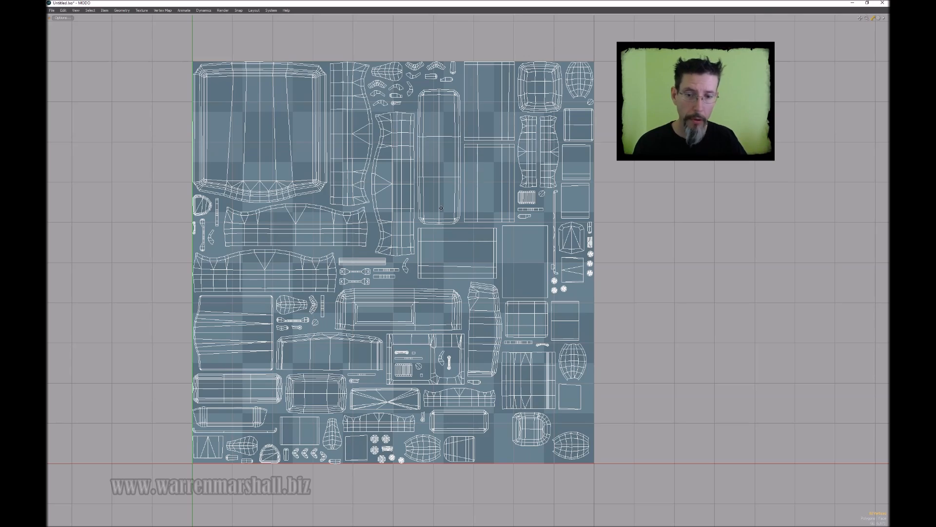
pyautogui.keyDown('ctrl'); pyautogui.keyDown('alt'); pyautogui.moveTo(297, 185); pyautogui.dragTo(348, 316); pyautogui.keyUp('alt'); pyautogui.keyUp('ctrl')
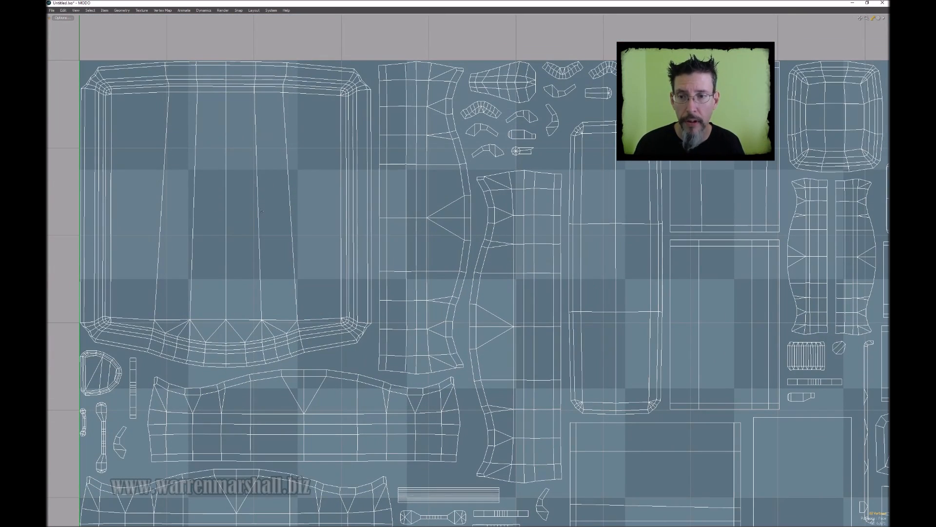
pyautogui.press('a')
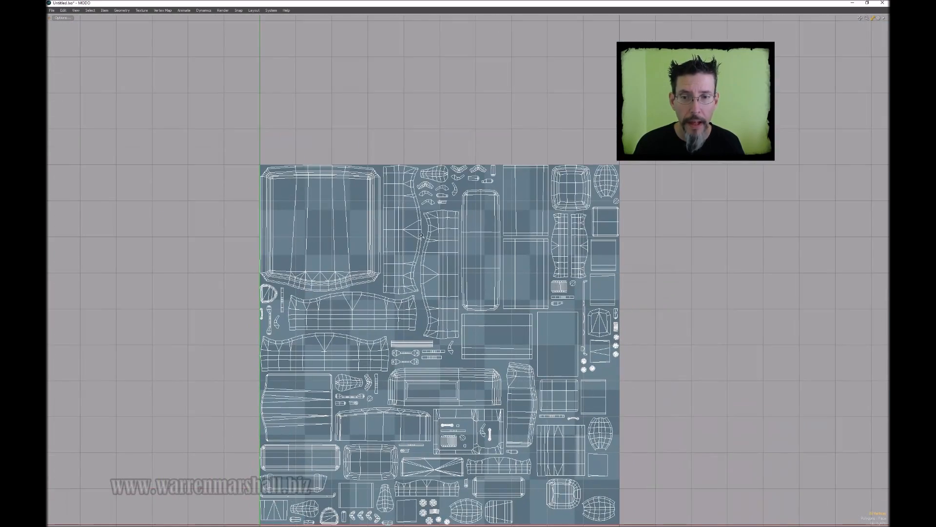
pyautogui.keyDown('alt'); pyautogui.keyDown('shift'); pyautogui.moveTo(440, 201); pyautogui.dragTo(440, 227); pyautogui.keyUp('shift'); pyautogui.keyUp('alt')
pyautogui.scroll(4, 325, 145)
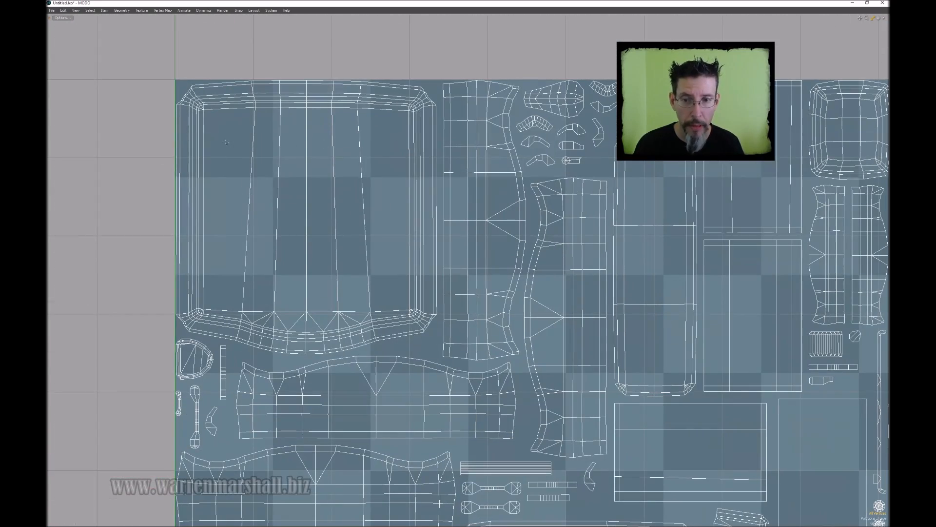
pyautogui.scroll(-6, 440, 182)
pyautogui.keyDown('alt'); pyautogui.keyDown('shift'); pyautogui.moveTo(440, 182); pyautogui.dragTo(427, 155); pyautogui.keyUp('shift'); pyautogui.keyUp('alt')
pyautogui.scroll(4, 396, 176)
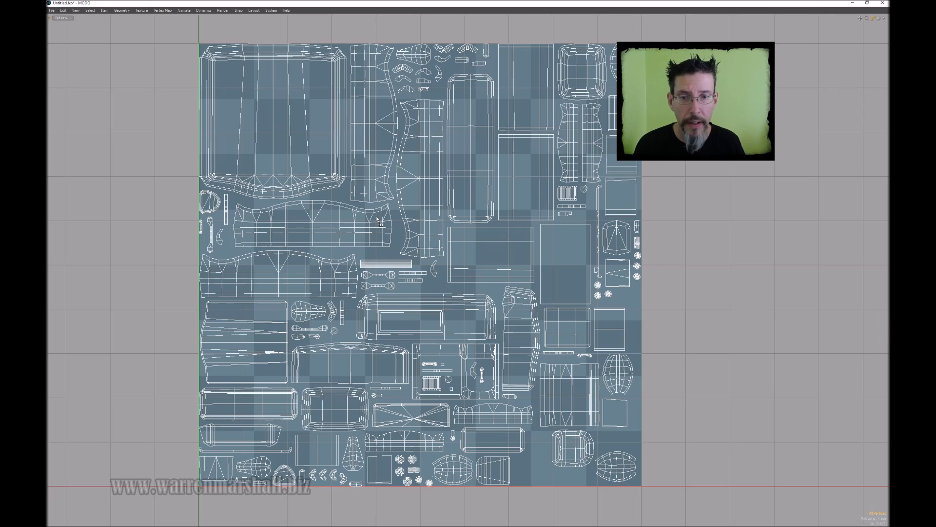
# Compare the UV islands' edges and spacing against the finer blue and grey checker textures.
pyautogui.keyDown('alt'); pyautogui.moveTo(300, 131); pyautogui.dragTo(319, 193); pyautogui.keyUp('alt')
pyautogui.scroll(10, 312, 171)
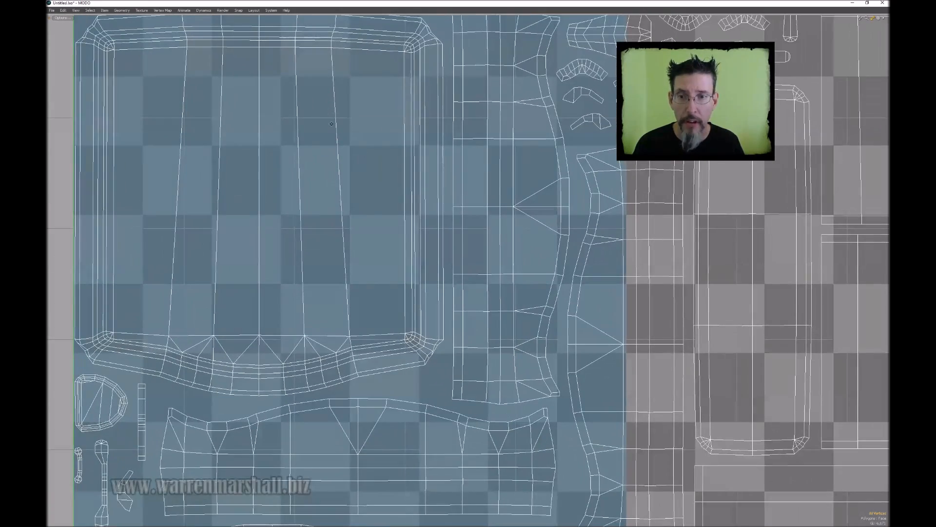
pyautogui.scroll(-8, 551, 241)
pyautogui.keyDown('alt'); pyautogui.moveTo(553, 244); pyautogui.dragTo(413, 123); pyautogui.keyUp('alt')
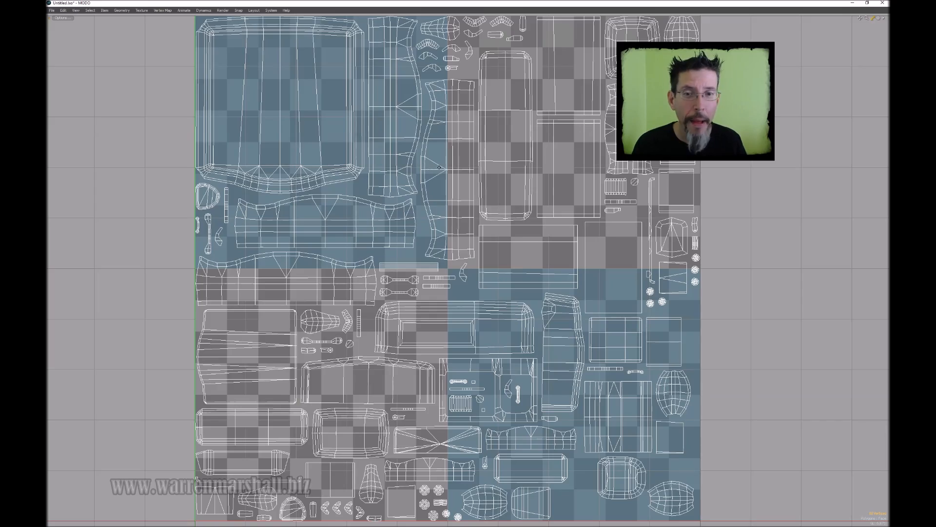
pyautogui.scroll(-4, 439, 167)
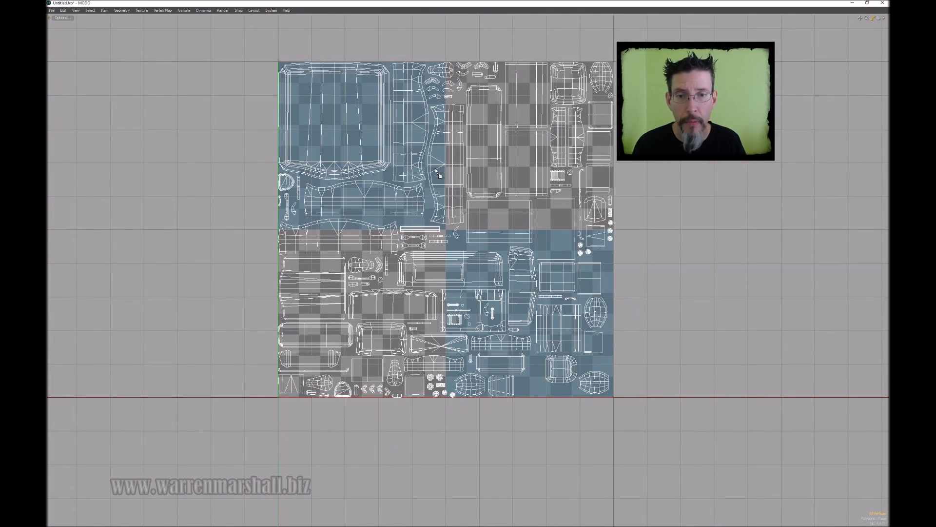
pyautogui.scroll(10, 434, 168)
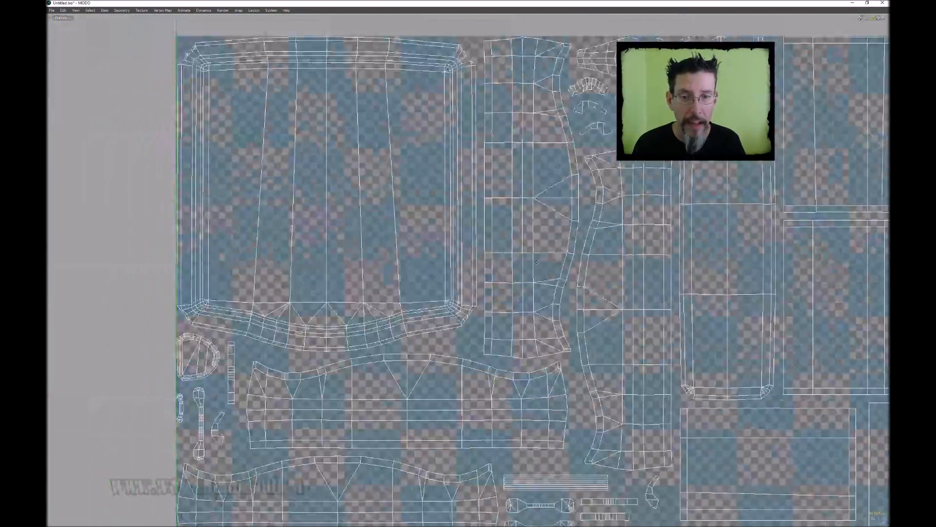
pyautogui.scroll(3, 420, 207)
pyautogui.scroll(-7, 575, 276)
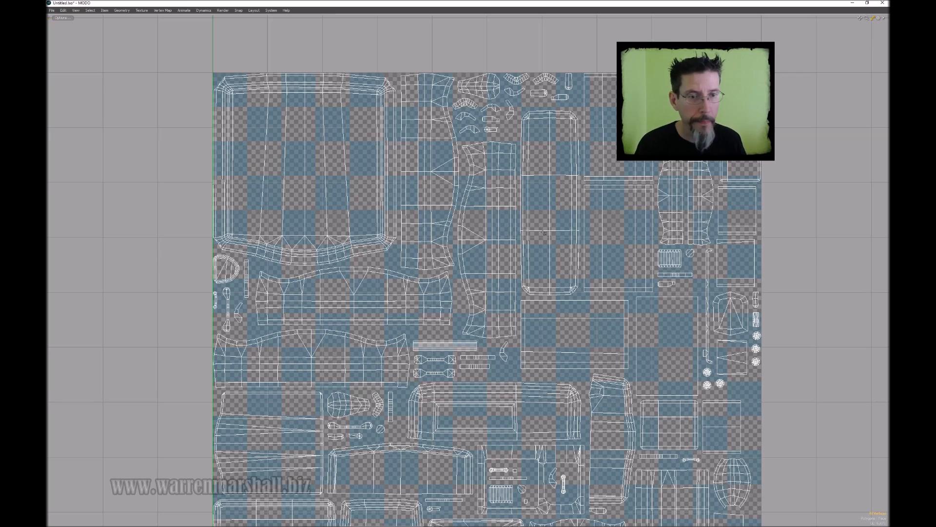
# Move the tall rectangular UV island at the texture's upper edge inward so its edges sit on the small checker squares' boundaries.
pyautogui.scroll(5, 544, 233)
pyautogui.doubleClick(555, 148)
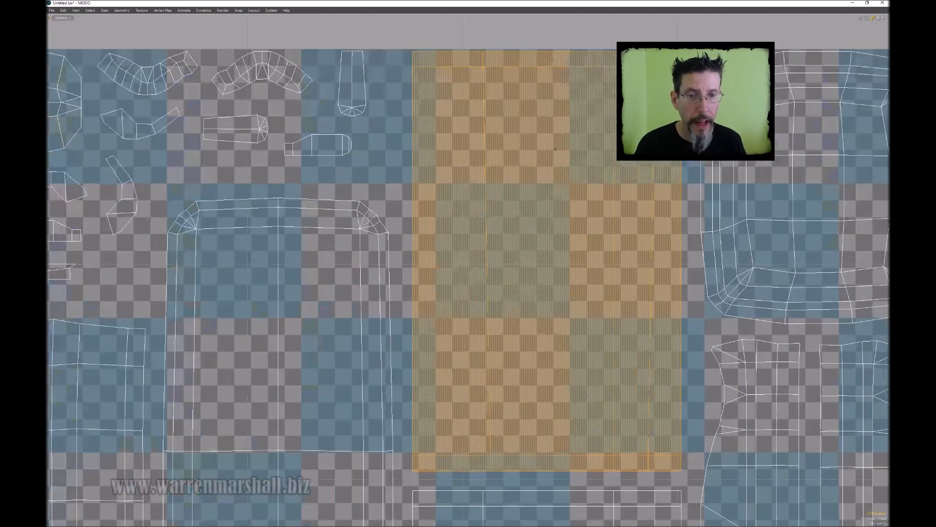
pyautogui.keyDown('alt'); pyautogui.moveTo(555, 148); pyautogui.dragTo(547, 170); pyautogui.keyUp('alt')
pyautogui.press('w')
pyautogui.moveTo(487, 153); pyautogui.dragTo(499, 187)
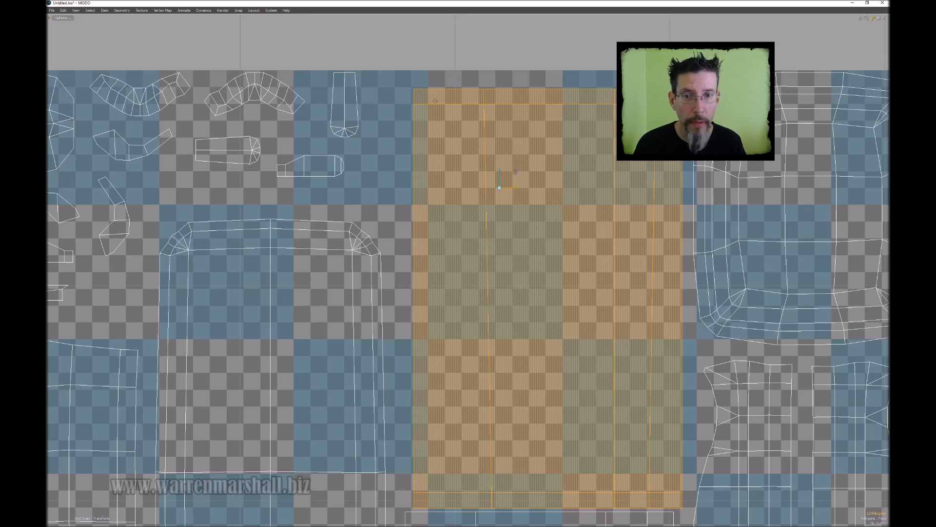
pyautogui.press('q')
pyautogui.click(397, 64)
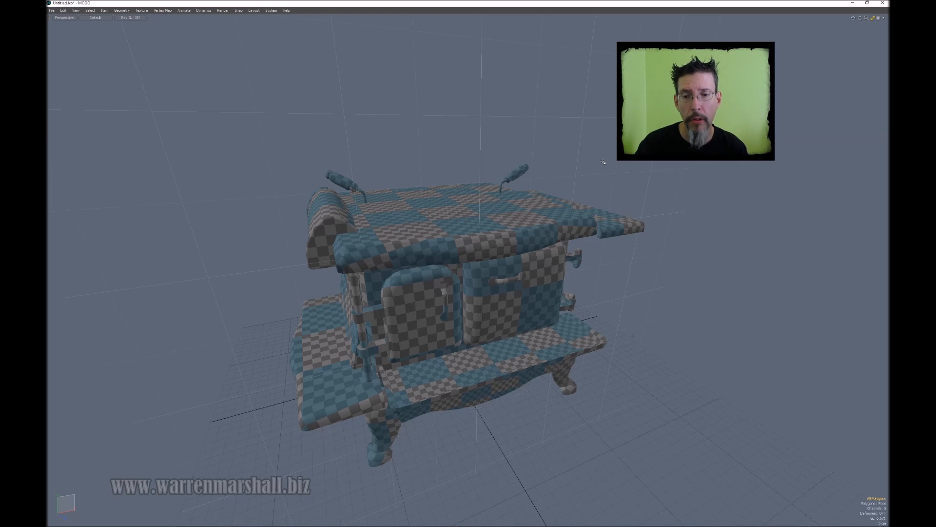
# Inspect the checker texture on the oven model from several sides, including the doors, shelves and top.
pyautogui.keyDown('alt'); pyautogui.moveTo(603, 162); pyautogui.dragTo(461, 225); pyautogui.keyUp('alt')
pyautogui.scroll(3, 493, 227)
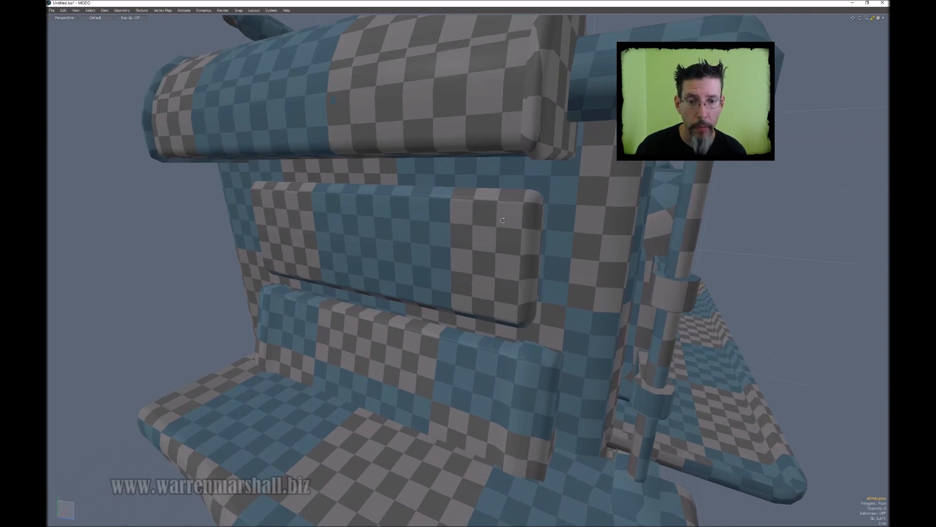
pyautogui.keyDown('alt'); pyautogui.moveTo(523, 275); pyautogui.dragTo(488, 252); pyautogui.keyUp('alt')
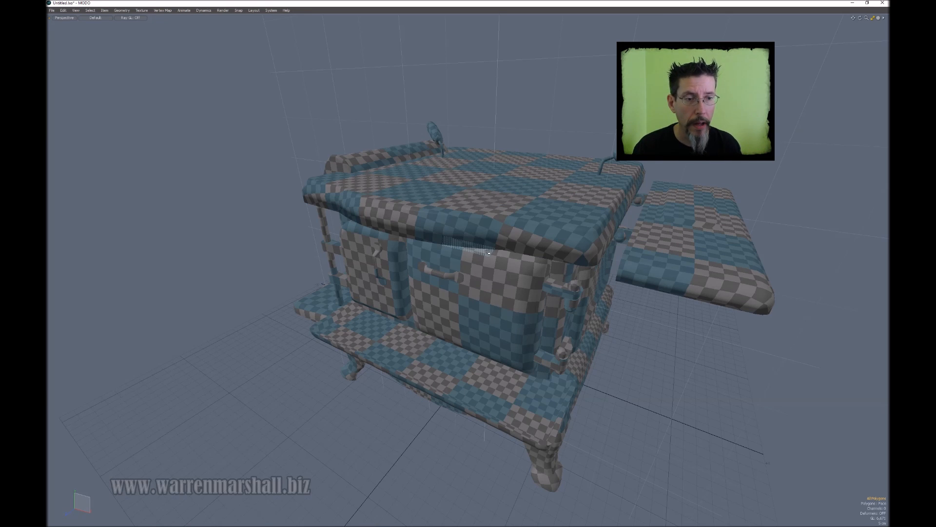
pyautogui.keyDown('alt'); pyautogui.moveTo(489, 252); pyautogui.dragTo(448, 254); pyautogui.keyUp('alt')
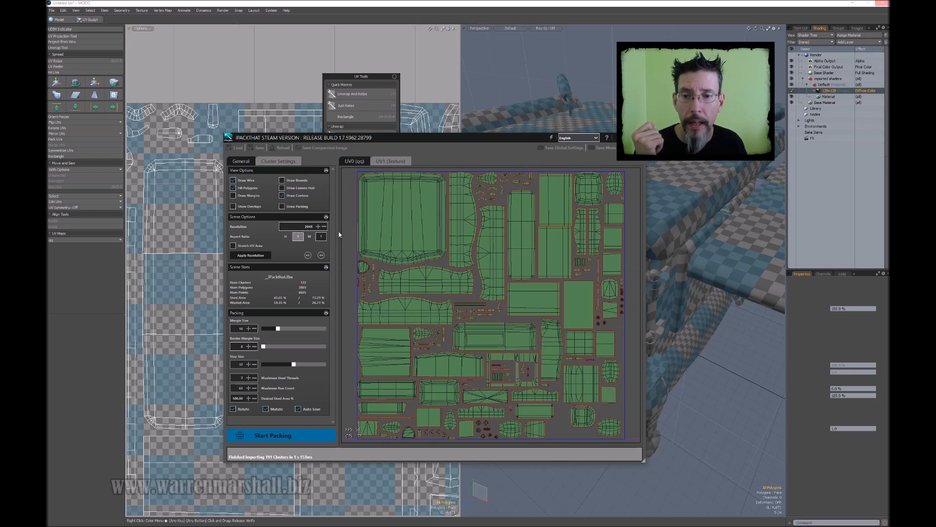
# In IPackThat, set the scene resolution to 256 and apply it.
pyautogui.click(325, 227)
pyautogui.click(325, 227)
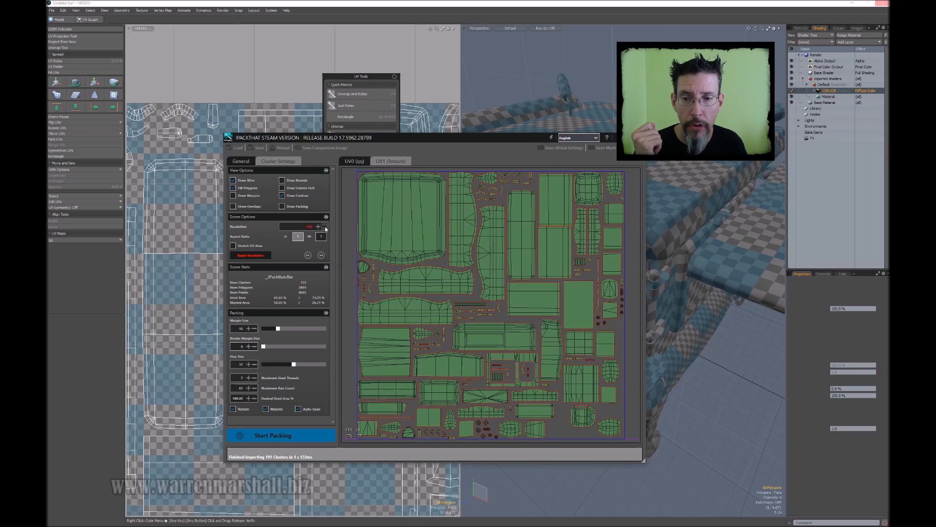
pyautogui.click(257, 258)
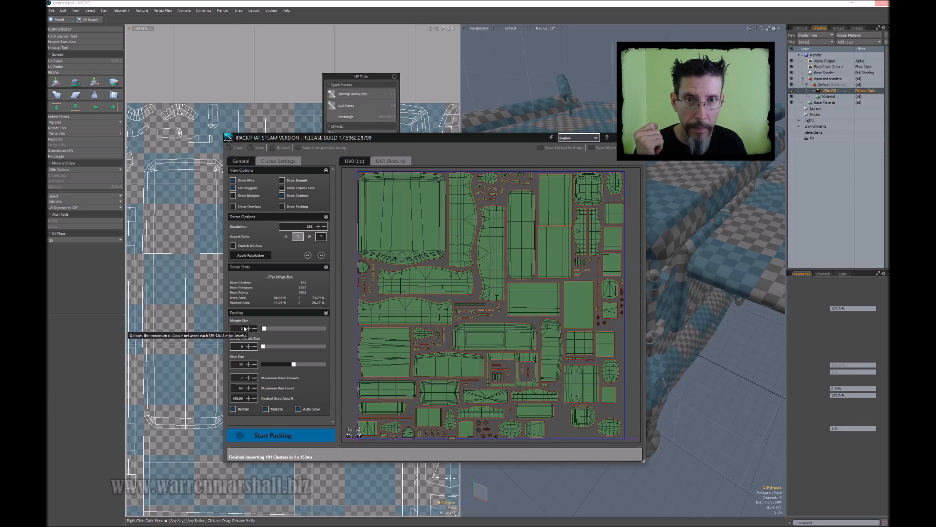
# Set the border margin size to 2 and start packing the UV islands.
pyautogui.click(248, 346)
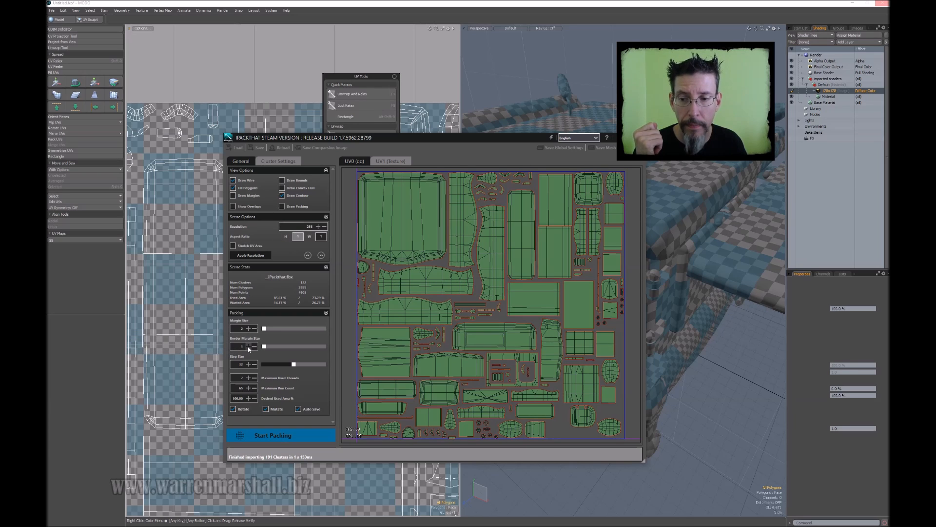
pyautogui.click(248, 346)
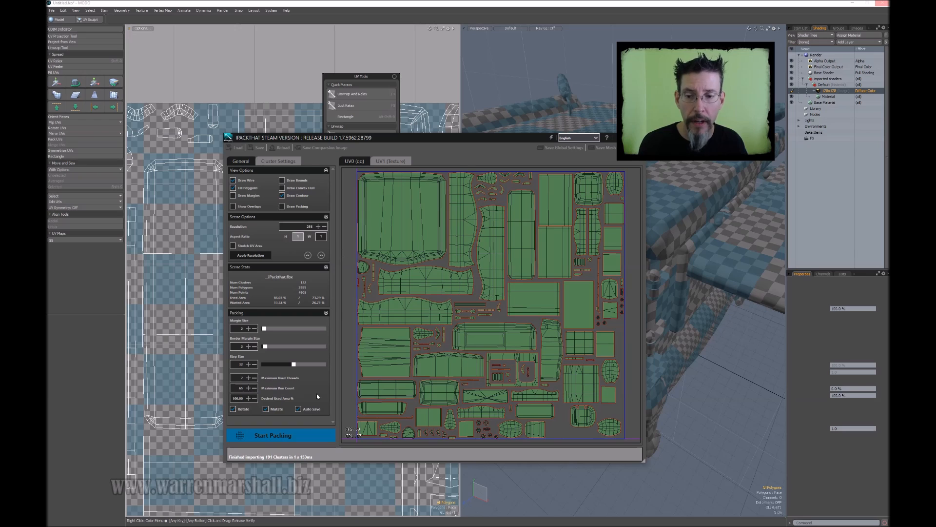
pyautogui.click(299, 435)
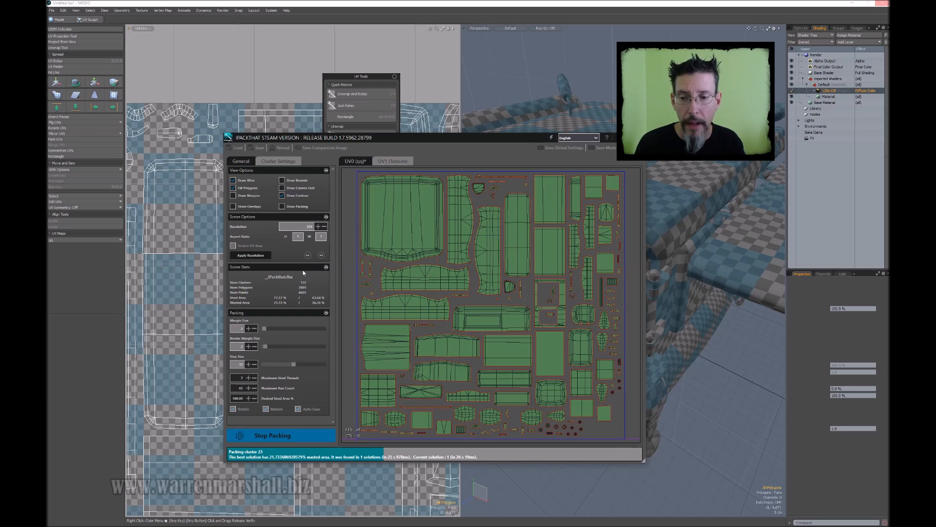
# Stop the packing and repack the islands with the margin size and border margin size both set to 4.
pyautogui.click(294, 438)
pyautogui.click(249, 328)
pyautogui.click(249, 329)
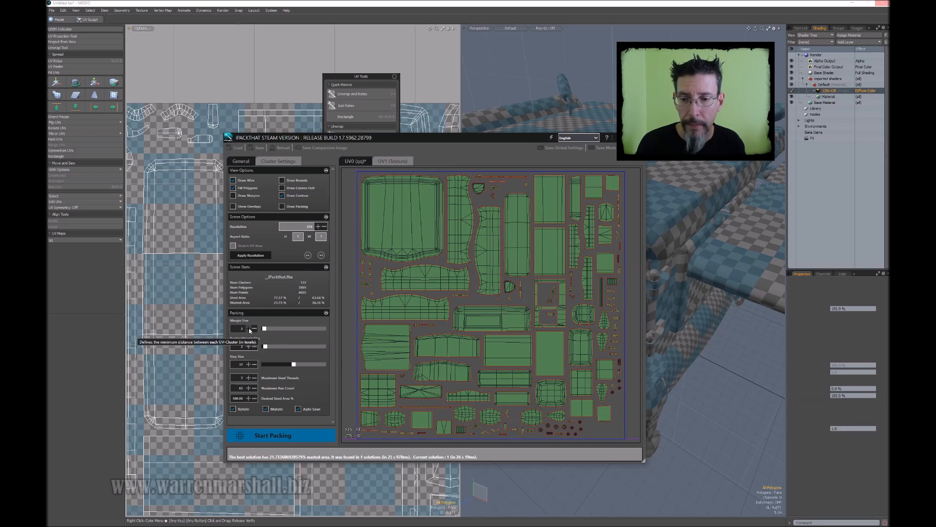
pyautogui.click(248, 346)
pyautogui.click(248, 347)
pyautogui.click(302, 435)
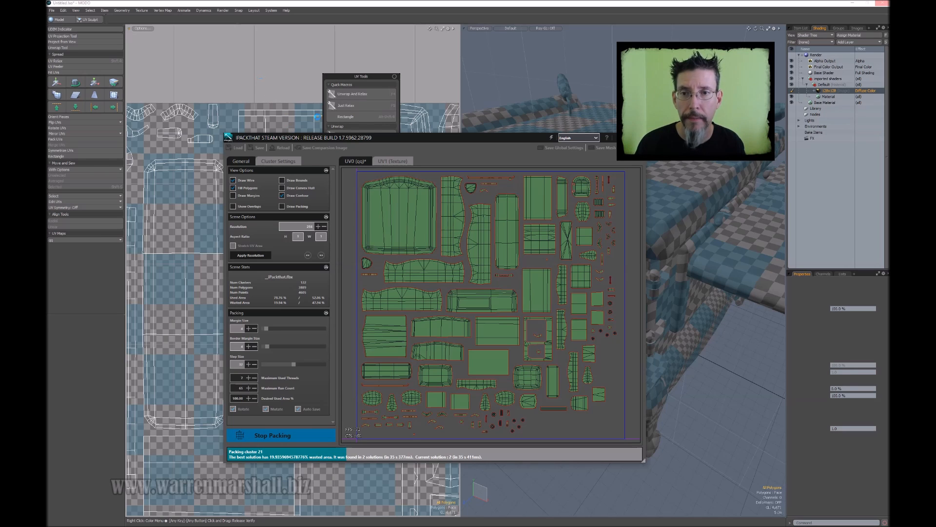
pyautogui.click(292, 435)
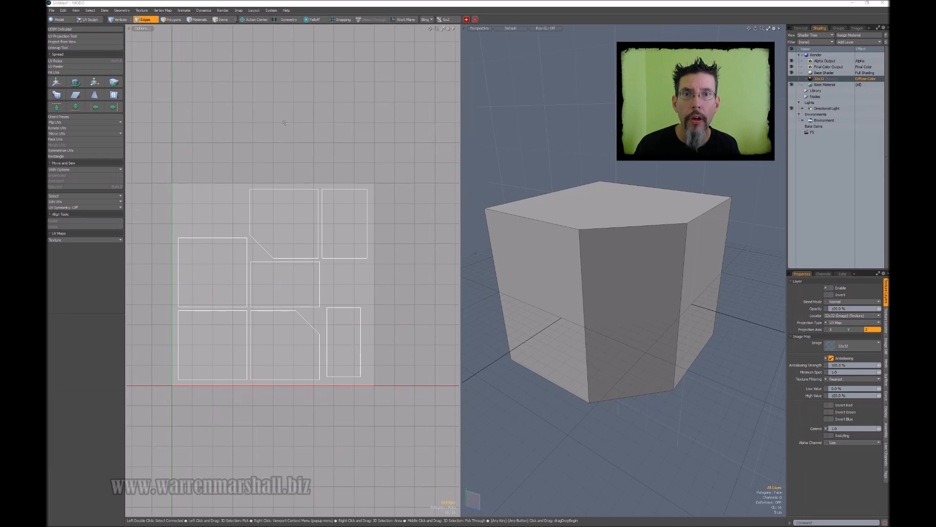
# In MODO, select the cube's chamfered corner face and move its UV island slightly up and to the right.
pyautogui.keyDown('alt'); pyautogui.moveTo(361, 110); pyautogui.dragTo(369, 109); pyautogui.keyUp('alt')
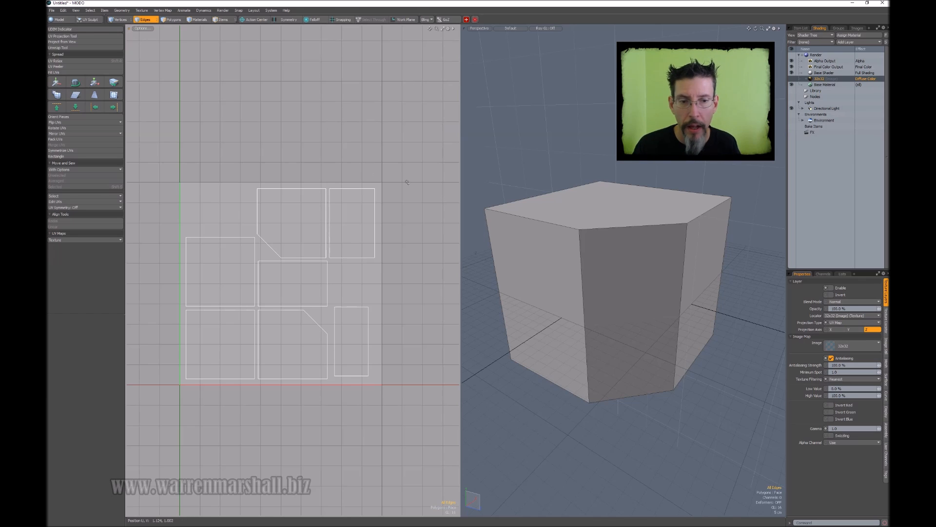
pyautogui.press('3')
pyautogui.click(641, 274)
pyautogui.keyDown('alt'); pyautogui.moveTo(641, 275); pyautogui.dragTo(641, 244); pyautogui.keyUp('alt')
pyautogui.press('w')
pyautogui.moveTo(373, 327); pyautogui.dragTo(376, 316)
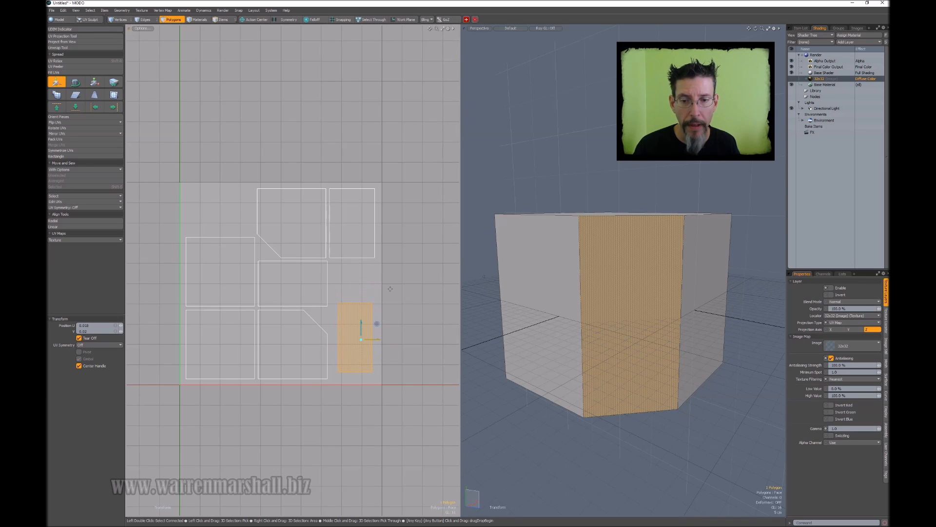
pyautogui.press('q')
# Clear the face selection and repack all the cube's UV islands with Pack - Ignore Stacking.
pyautogui.click(393, 288)
pyautogui.hotkey('ctrl', 'u')
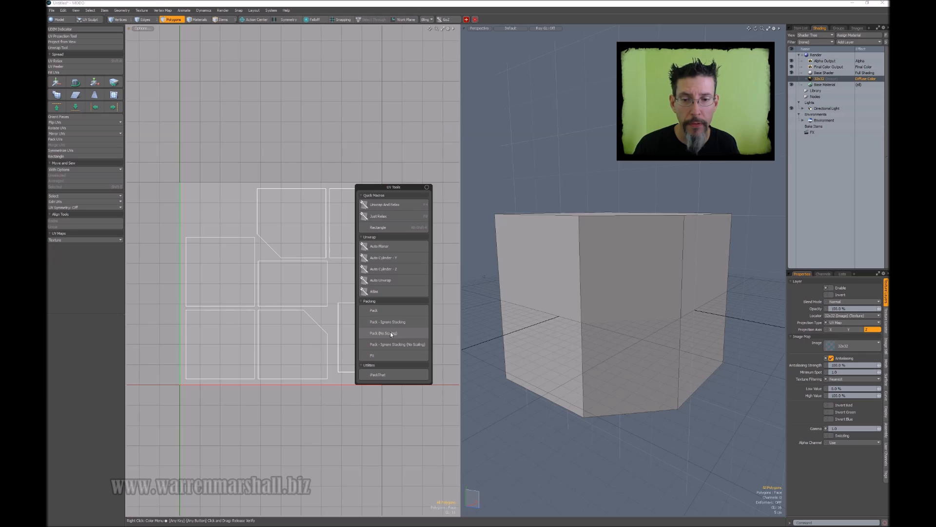
pyautogui.click(393, 321)
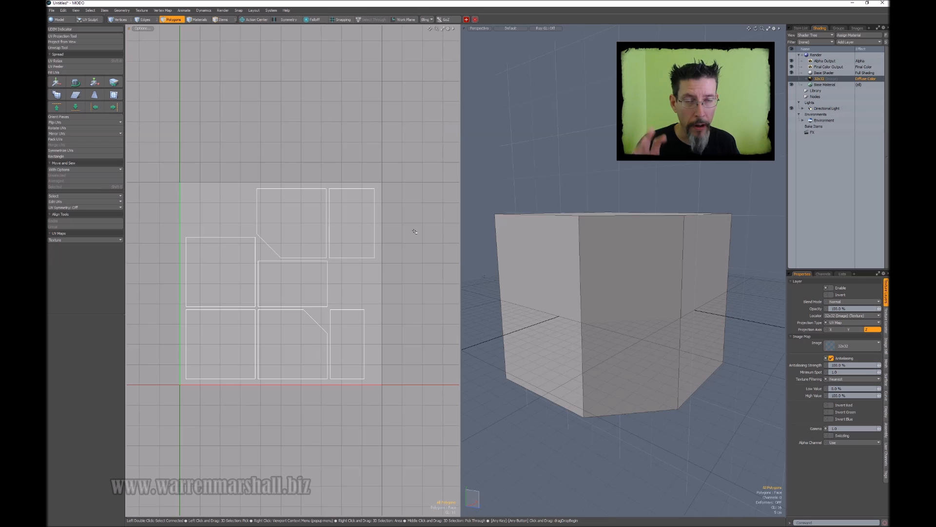
# Enable the 32x32 texture layer to show the checker pattern on the cube.
pyautogui.moveTo(391, 170)
pyautogui.keyDown('alt'); pyautogui.mouseDown()
pyautogui.moveTo(380, 181)
pyautogui.moveTo(397, 163)
pyautogui.mouseUp(); pyautogui.keyUp('alt')
pyautogui.keyDown('alt'); pyautogui.moveTo(610, 168); pyautogui.dragTo(594, 187); pyautogui.keyUp('alt')
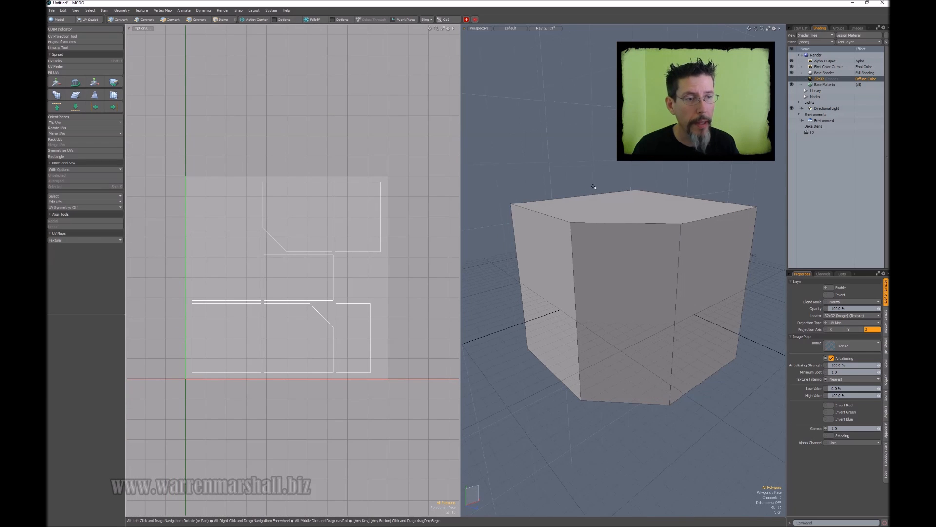
pyautogui.click(792, 78)
pyautogui.keyDown('alt'); pyautogui.moveTo(706, 428); pyautogui.dragTo(544, 190); pyautogui.keyUp('alt')
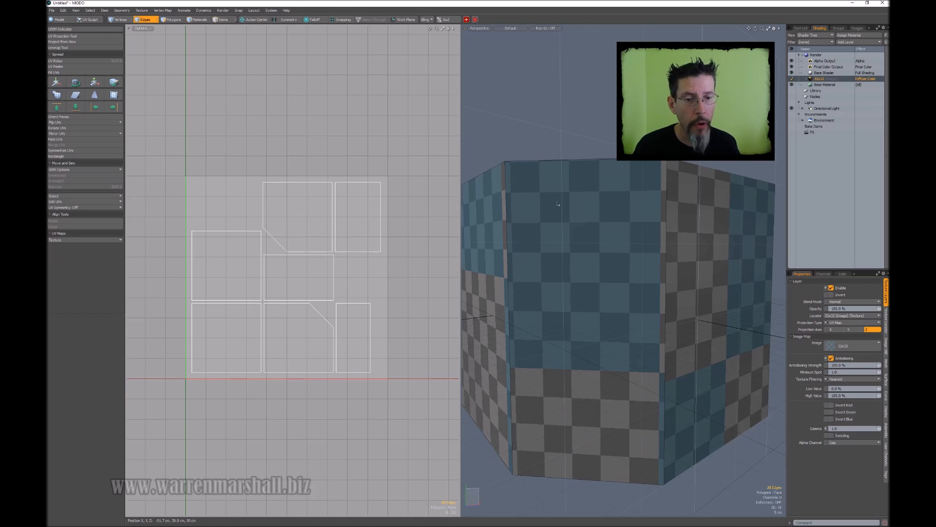
pyautogui.keyDown('alt'); pyautogui.moveTo(571, 327); pyautogui.dragTo(636, 283); pyautogui.keyUp('alt')
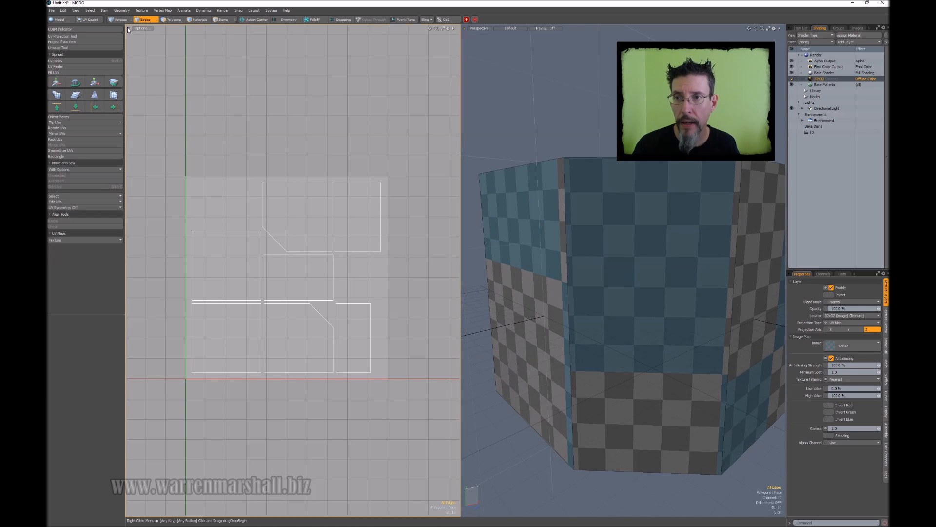
# Set the 32x32 checker image as the UV viewport's backdrop behind the packed islands.
pyautogui.click(144, 29)
pyautogui.moveTo(144, 115)
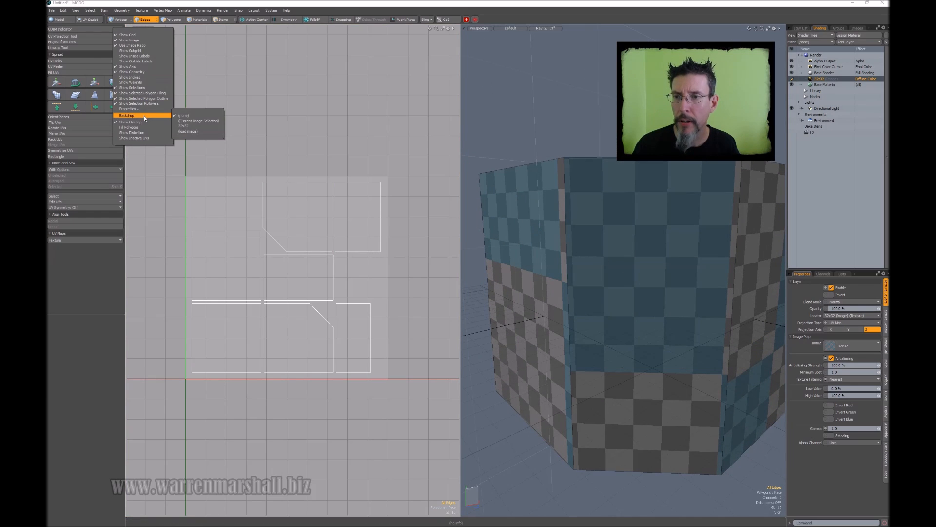
pyautogui.click(196, 127)
pyautogui.keyDown('ctrl'); pyautogui.keyDown('alt'); pyautogui.moveTo(325, 228); pyautogui.dragTo(451, 227); pyautogui.keyUp('alt'); pyautogui.keyUp('ctrl')
pyautogui.keyDown('alt'); pyautogui.moveTo(633, 254); pyautogui.dragTo(618, 247); pyautogui.keyUp('alt')
pyautogui.keyDown('alt'); pyautogui.moveTo(692, 234); pyautogui.dragTo(634, 195); pyautogui.keyUp('alt')
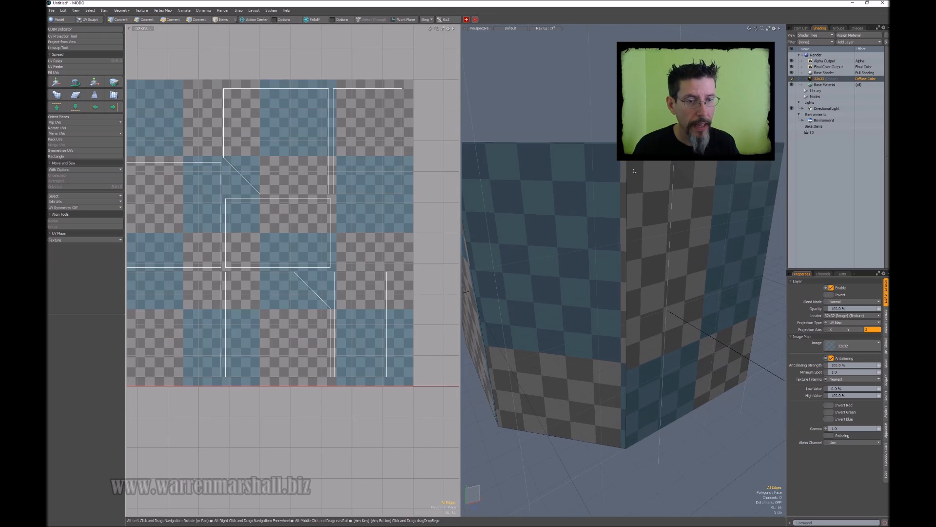
# Select a vertical edge of the cube's chamfered corner to locate its matching borders in the UV layout.
pyautogui.click(626, 161)
pyautogui.keyDown('alt'); pyautogui.moveTo(626, 162); pyautogui.dragTo(632, 186); pyautogui.keyUp('alt')
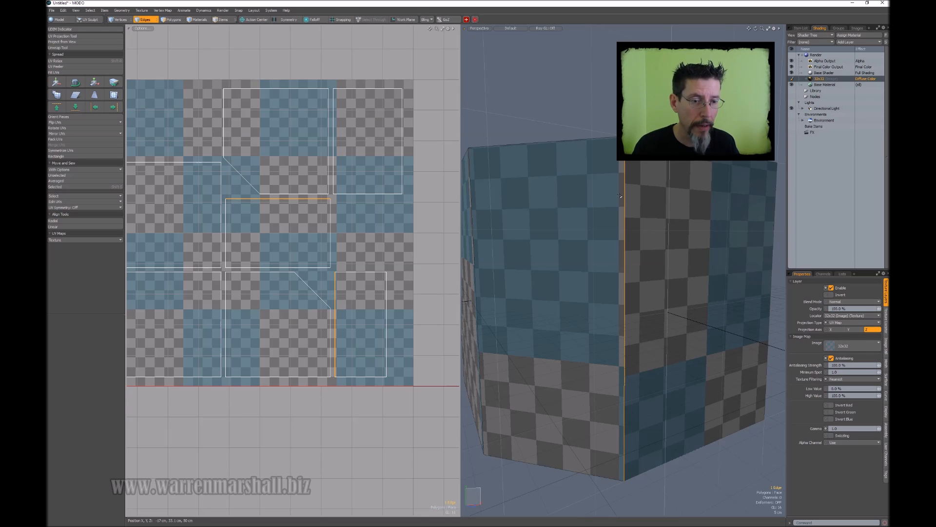
pyautogui.moveTo(620, 280)
pyautogui.keyDown('alt'); pyautogui.mouseDown()
pyautogui.moveTo(602, 219)
pyautogui.moveTo(579, 255)
pyautogui.moveTo(553, 169)
pyautogui.moveTo(621, 194)
pyautogui.moveTo(607, 200)
pyautogui.moveTo(630, 294)
pyautogui.moveTo(618, 327)
pyautogui.moveTo(623, 283)
pyautogui.mouseUp(); pyautogui.keyUp('alt')
# Select the chamfered corner face, nudge its UV island slightly onto the backdrop's pixel boundary, and clear the selection.
pyautogui.press('3')
pyautogui.click(624, 282)
pyautogui.keyDown('ctrl'); pyautogui.keyDown('alt'); pyautogui.moveTo(353, 305); pyautogui.dragTo(355, 245); pyautogui.keyUp('alt'); pyautogui.keyUp('ctrl')
pyautogui.press('w')
pyautogui.keyDown('ctrl'); pyautogui.keyDown('alt'); pyautogui.moveTo(302, 215); pyautogui.dragTo(327, 216); pyautogui.keyUp('alt'); pyautogui.keyUp('ctrl')
pyautogui.scroll(-5, 593, 141)
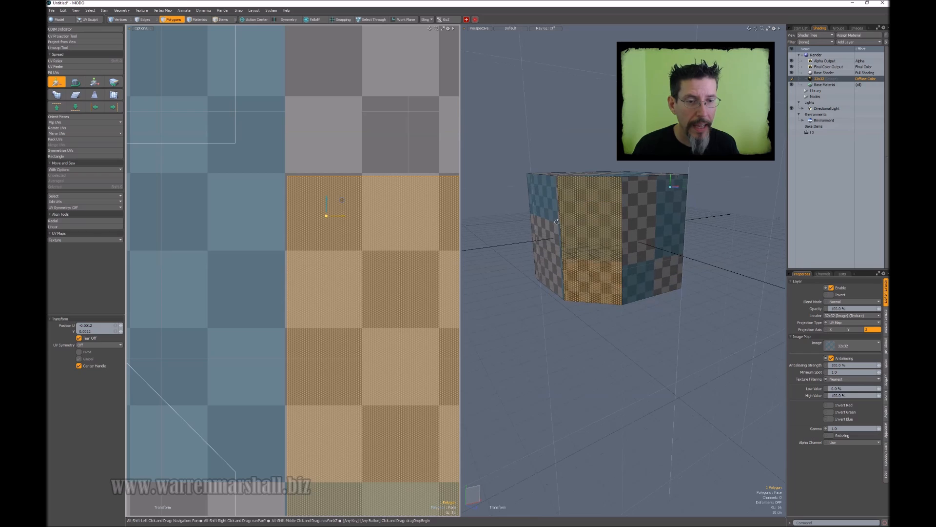
pyautogui.press('q')
pyautogui.click(593, 141)
# Examine the checker alignment at the cube's edges and compare it with the gaps between the packed UV islands.
pyautogui.scroll(5, 601, 287)
pyautogui.keyDown('alt'); pyautogui.moveTo(600, 293); pyautogui.dragTo(624, 298); pyautogui.keyUp('alt')
pyautogui.scroll(-10, 341, 223)
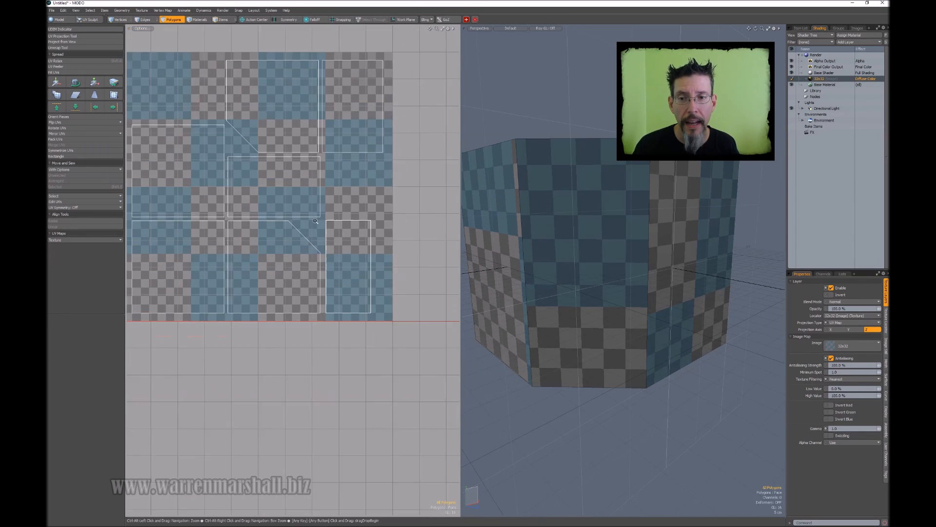
pyautogui.keyDown('alt'); pyautogui.keyDown('shift'); pyautogui.moveTo(320, 207); pyautogui.dragTo(339, 234); pyautogui.keyUp('shift'); pyautogui.keyUp('alt')
pyautogui.click(339, 233)
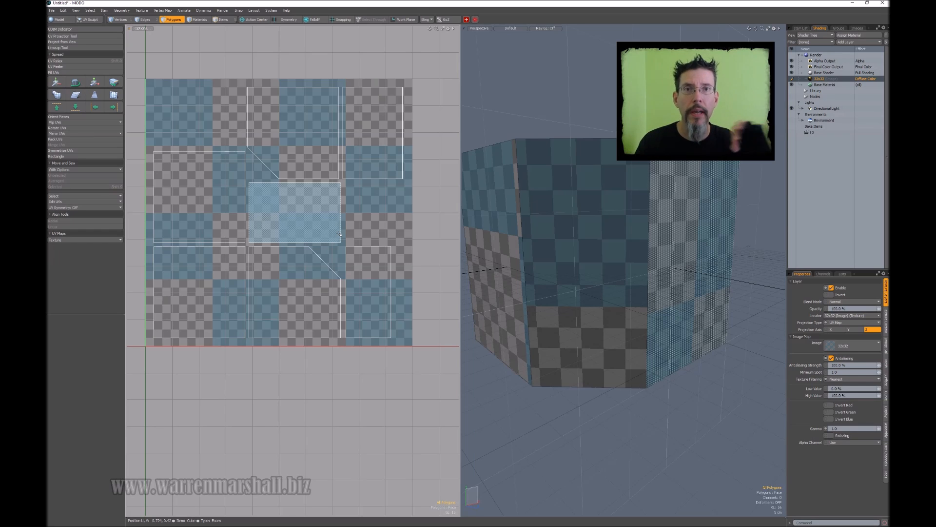
pyautogui.click(383, 232)
pyautogui.keyDown('alt'); pyautogui.moveTo(559, 191); pyautogui.dragTo(581, 218); pyautogui.keyUp('alt')
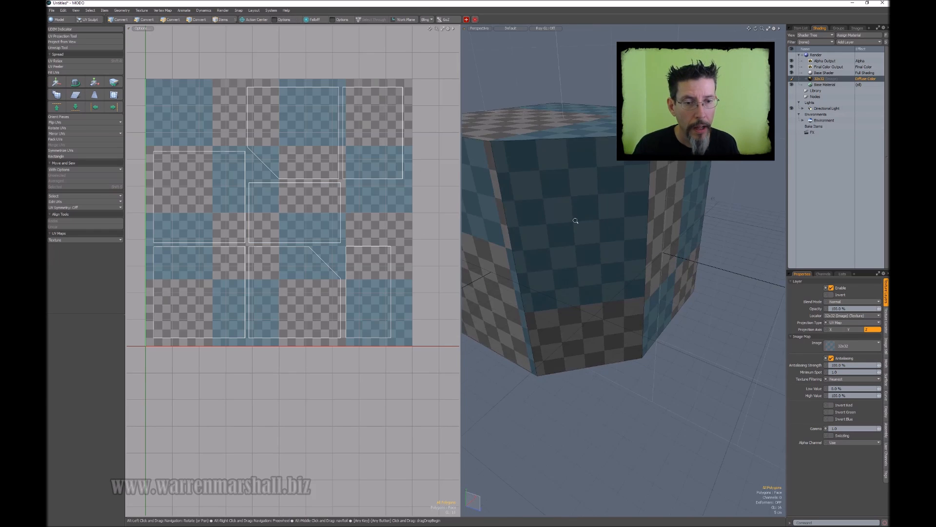
pyautogui.scroll(-4, 581, 217)
pyautogui.click(534, 231)
pyautogui.click(698, 234)
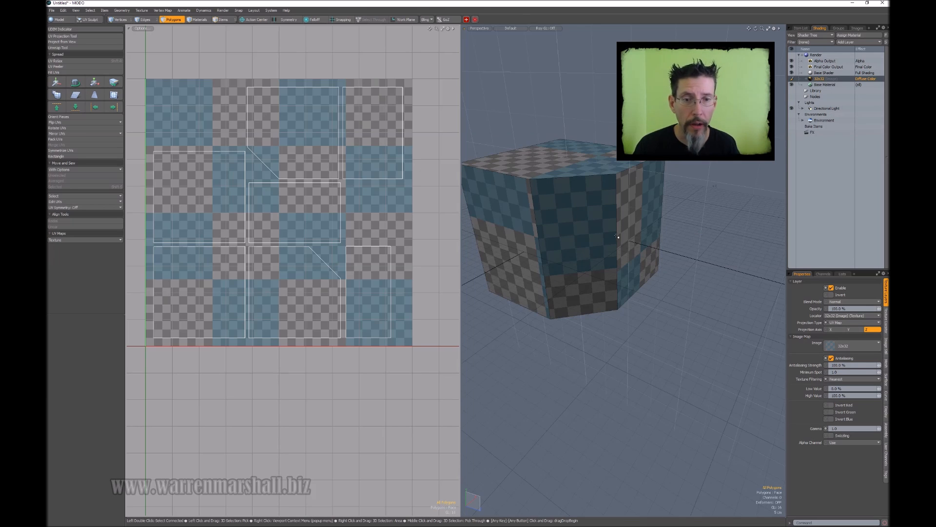
pyautogui.moveTo(520, 220); pyautogui.dragTo(619, 220)
pyautogui.click(682, 228)
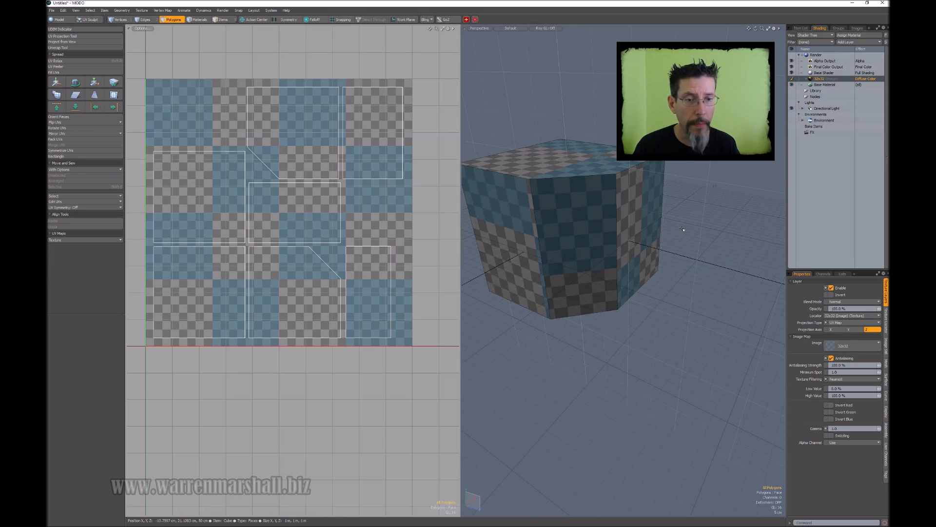
# Unwrap the chamfered face and its two adjoining side faces as one UV island, and repack everything with Pack - Ignore Stacking.
pyautogui.keyDown('alt'); pyautogui.moveTo(554, 251); pyautogui.dragTo(566, 240); pyautogui.keyUp('alt')
pyautogui.moveTo(514, 224)
pyautogui.mouseDown()
pyautogui.moveTo(635, 228)
pyautogui.moveTo(612, 259)
pyautogui.mouseUp()
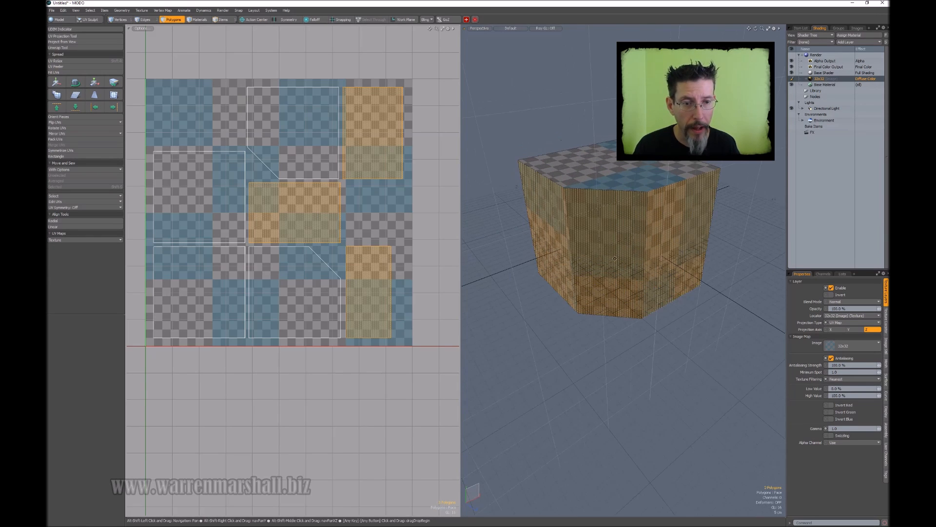
pyautogui.keyDown('alt'); pyautogui.moveTo(366, 222); pyautogui.dragTo(348, 229); pyautogui.keyUp('alt')
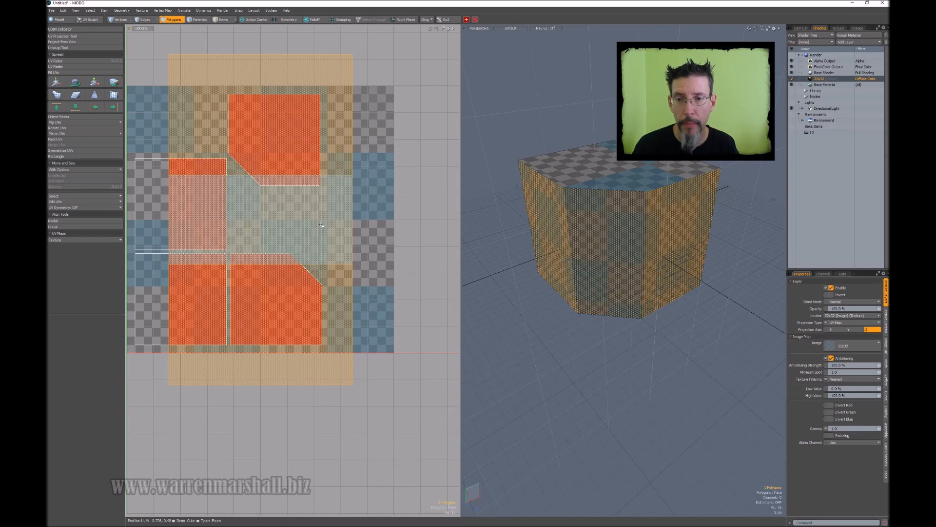
pyautogui.click(375, 159)
pyautogui.press('u')
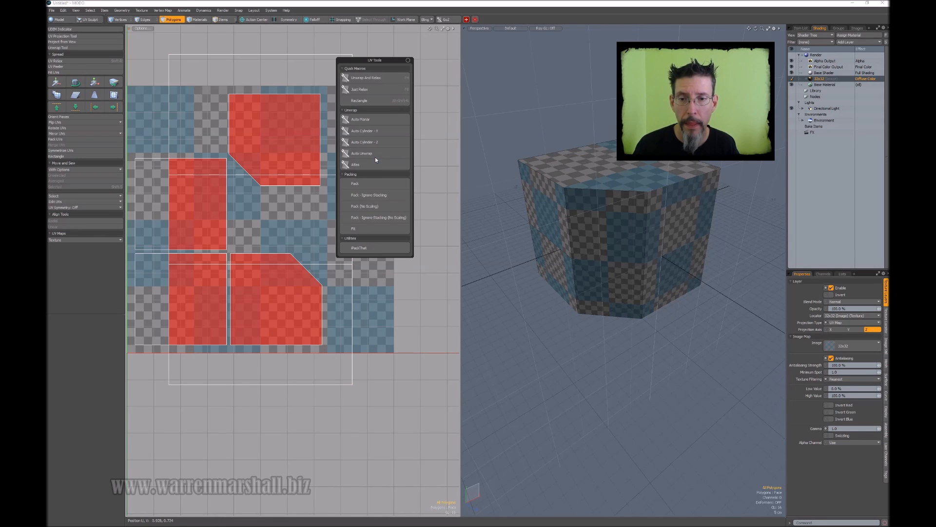
pyautogui.click(379, 194)
# Examine the continuity of the checker pattern across the chamfered face and its neighbouring sides.
pyautogui.keyDown('alt'); pyautogui.moveTo(553, 326); pyautogui.dragTo(636, 287); pyautogui.keyUp('alt')
pyautogui.keyDown('alt'); pyautogui.moveTo(636, 288); pyautogui.dragTo(596, 254); pyautogui.keyUp('alt')
pyautogui.press('3')
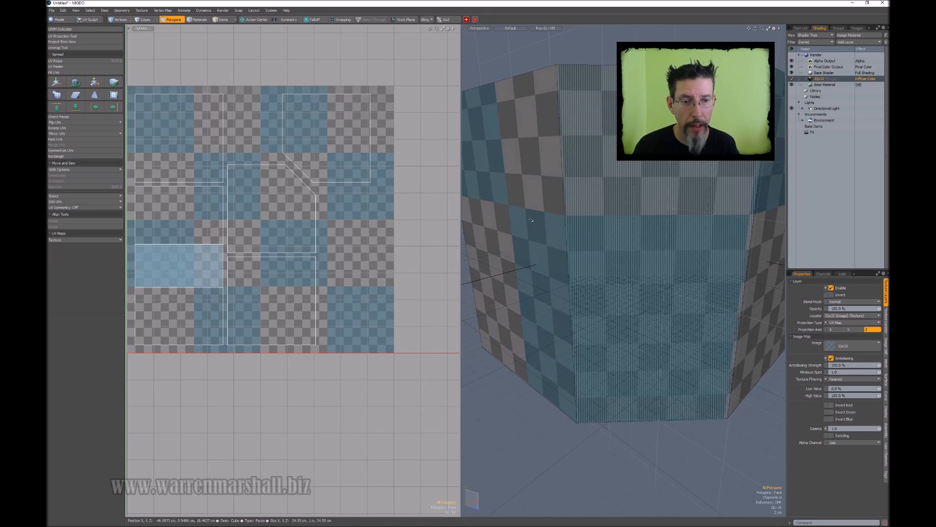
pyautogui.moveTo(179, 215)
pyautogui.mouseDown()
pyautogui.moveTo(181, 308)
pyautogui.moveTo(217, 327)
pyautogui.moveTo(205, 329)
pyautogui.mouseUp()
pyautogui.keyDown('alt'); pyautogui.moveTo(593, 273); pyautogui.dragTo(628, 221); pyautogui.keyUp('alt')
pyautogui.press('2')
pyautogui.keyDown('ctrl'); pyautogui.keyDown('alt'); pyautogui.moveTo(628, 221); pyautogui.dragTo(607, 193); pyautogui.keyUp('alt'); pyautogui.keyUp('ctrl')
pyautogui.moveTo(623, 228); pyautogui.dragTo(655, 223, button='middle')
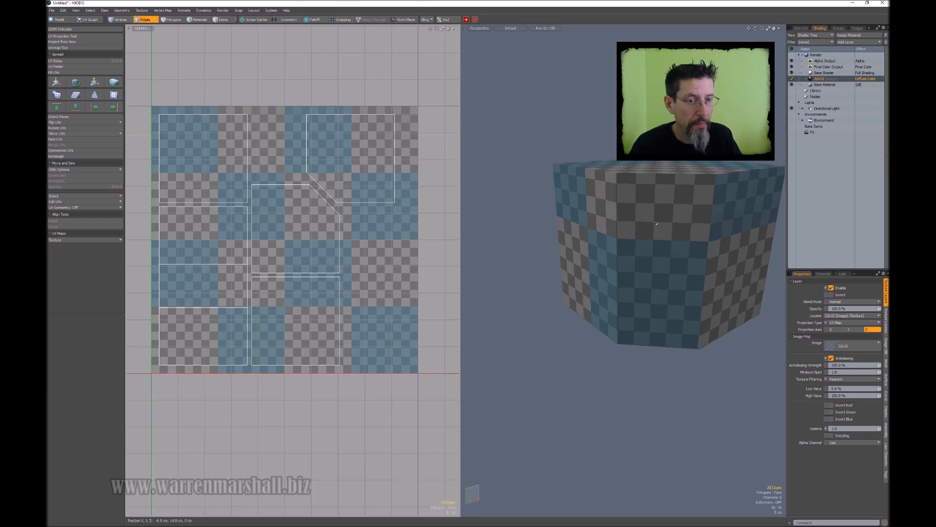
pyautogui.moveTo(655, 223); pyautogui.dragTo(664, 242, button='middle')
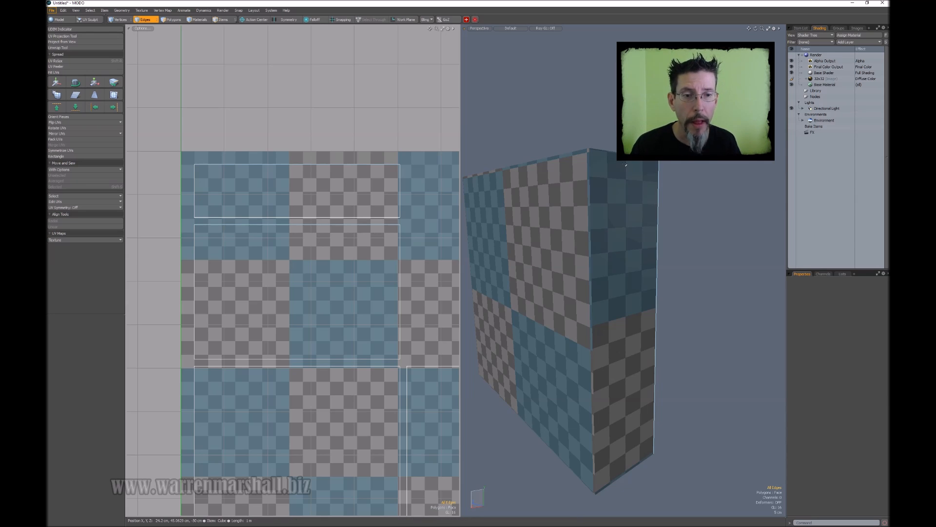
# Select the thin box's narrow end face to view its separate UV island, and clear the selection.
pyautogui.keyDown('alt'); pyautogui.moveTo(626, 164); pyautogui.dragTo(644, 250); pyautogui.keyUp('alt')
pyautogui.press('3')
pyautogui.click(635, 278)
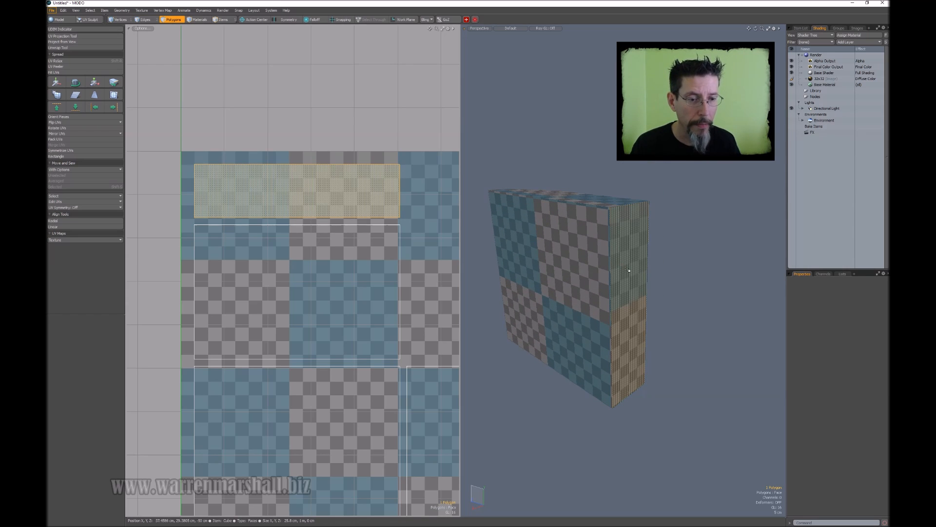
pyautogui.keyDown('alt'); pyautogui.moveTo(635, 281); pyautogui.dragTo(645, 345); pyautogui.keyUp('alt')
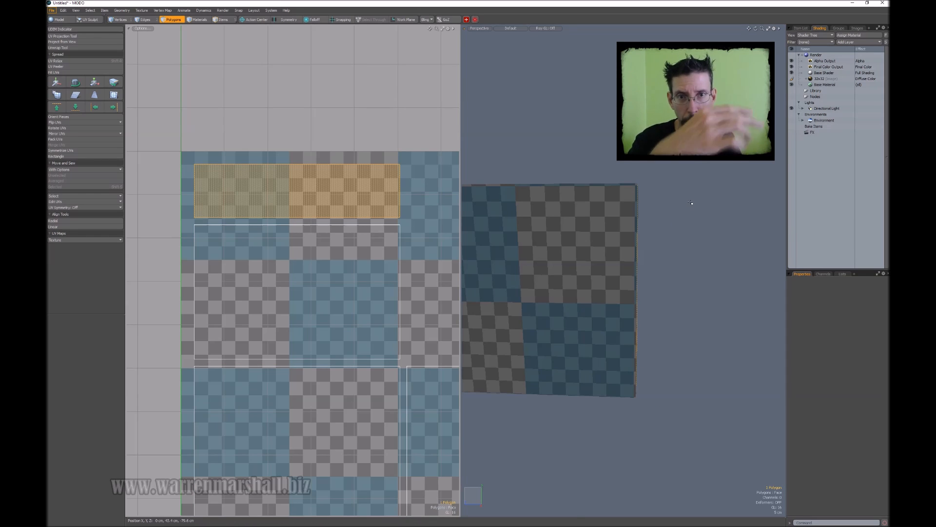
pyautogui.keyDown('alt'); pyautogui.moveTo(697, 243); pyautogui.dragTo(677, 250); pyautogui.keyUp('alt')
pyautogui.click(677, 249)
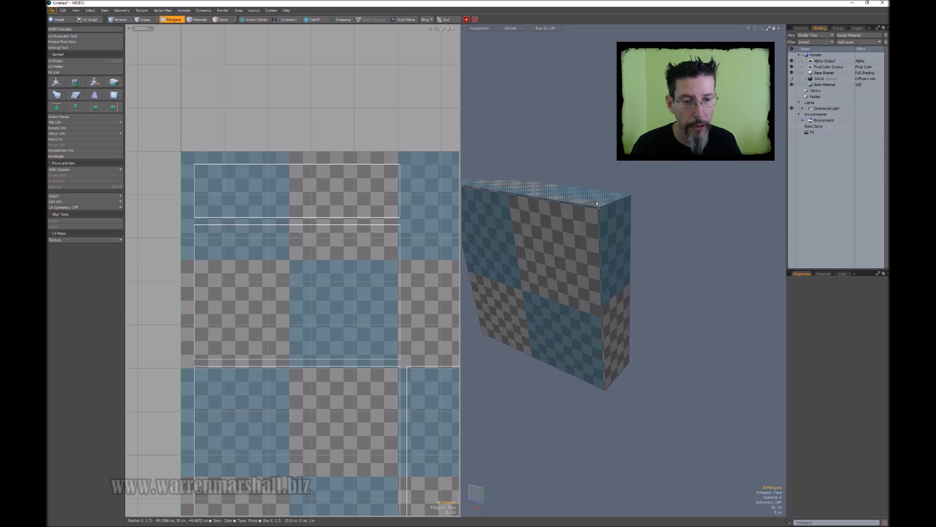
# Unwrap the box's large front face and narrow end face together as one UV island.
pyautogui.moveTo(613, 229); pyautogui.dragTo(588, 231)
pyautogui.keyDown('alt'); pyautogui.moveTo(661, 244); pyautogui.dragTo(660, 227); pyautogui.keyUp('alt')
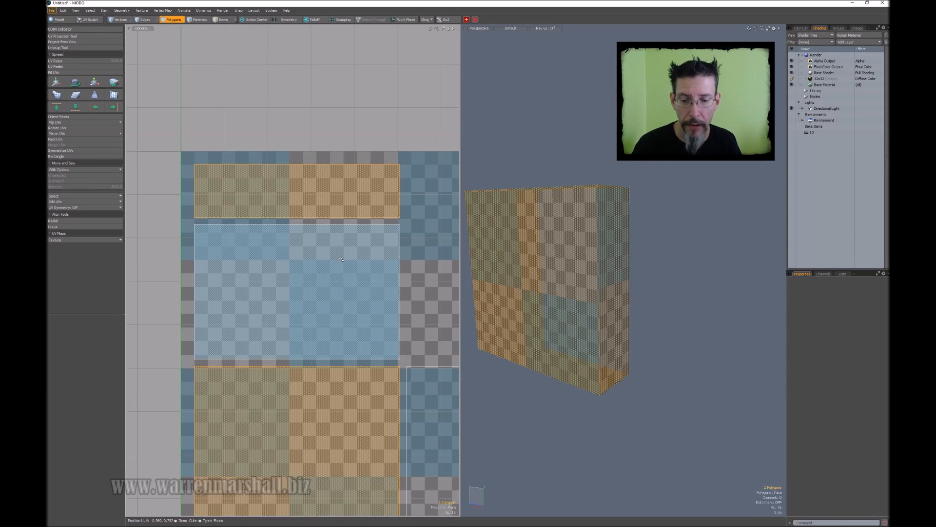
pyautogui.press('p')
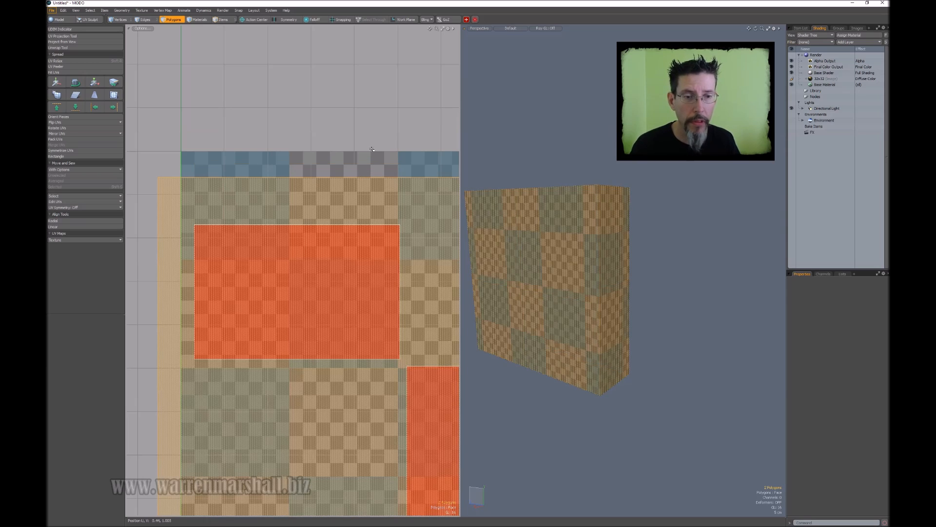
pyautogui.click(673, 255)
# Inspect the checker pattern across the two faces' shared edge, and undo their combined unwrap.
pyautogui.scroll(7, 607, 243)
pyautogui.keyDown('alt'); pyautogui.keyDown('shift'); pyautogui.moveTo(619, 182); pyautogui.dragTo(674, 228); pyautogui.keyUp('shift'); pyautogui.keyUp('alt')
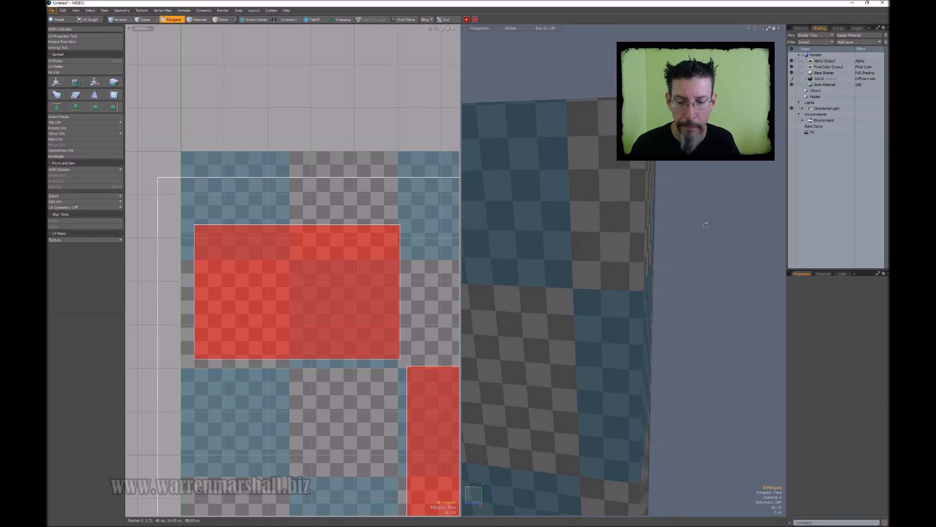
pyautogui.press('2')
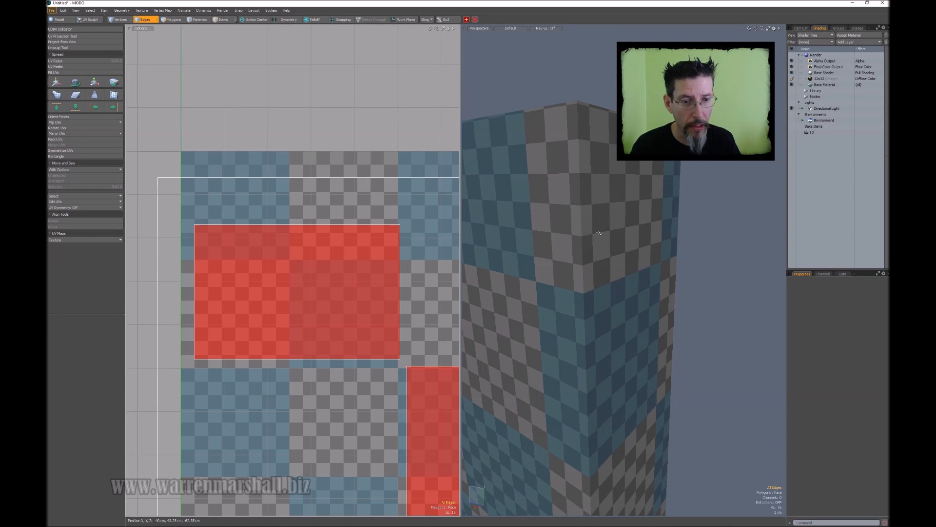
pyautogui.press('1')
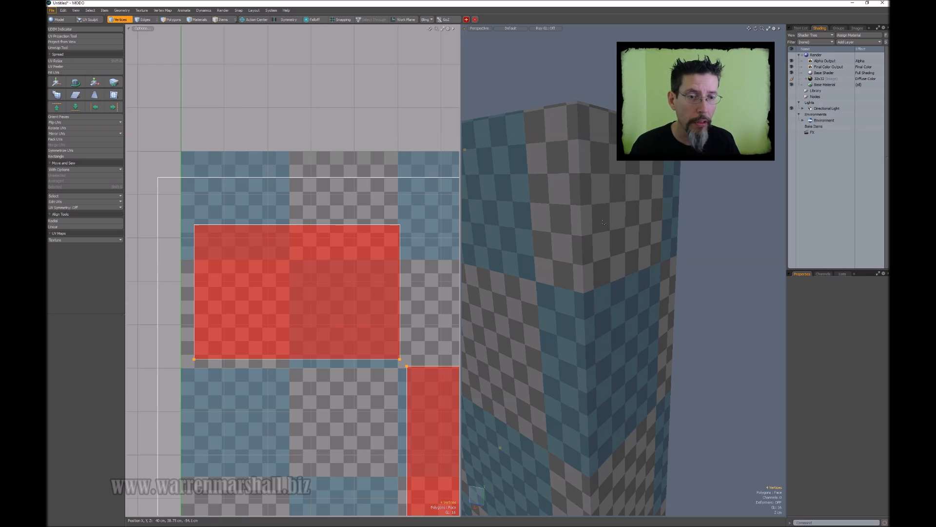
pyautogui.keyDown('alt'); pyautogui.moveTo(603, 222); pyautogui.dragTo(578, 209); pyautogui.keyUp('alt')
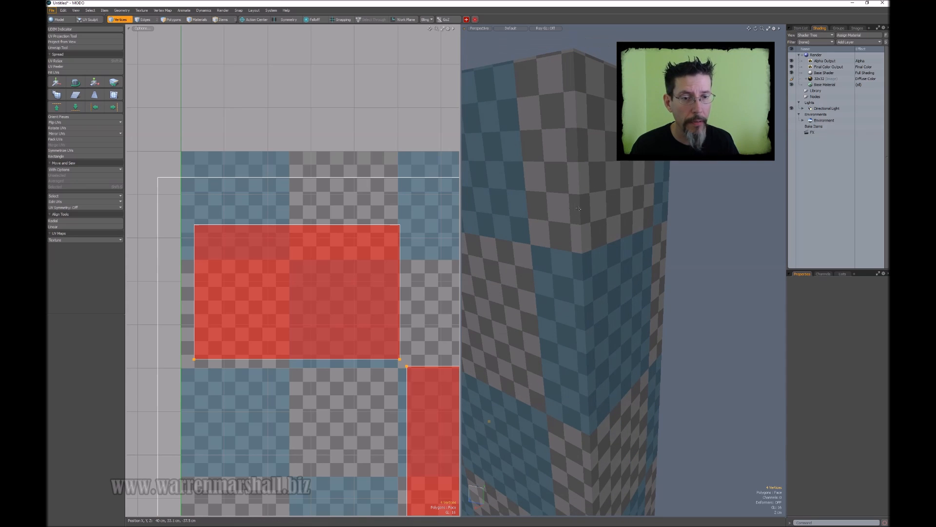
pyautogui.press('alt')
pyautogui.keyDown('alt'); pyautogui.moveTo(614, 235); pyautogui.dragTo(609, 239); pyautogui.keyUp('alt')
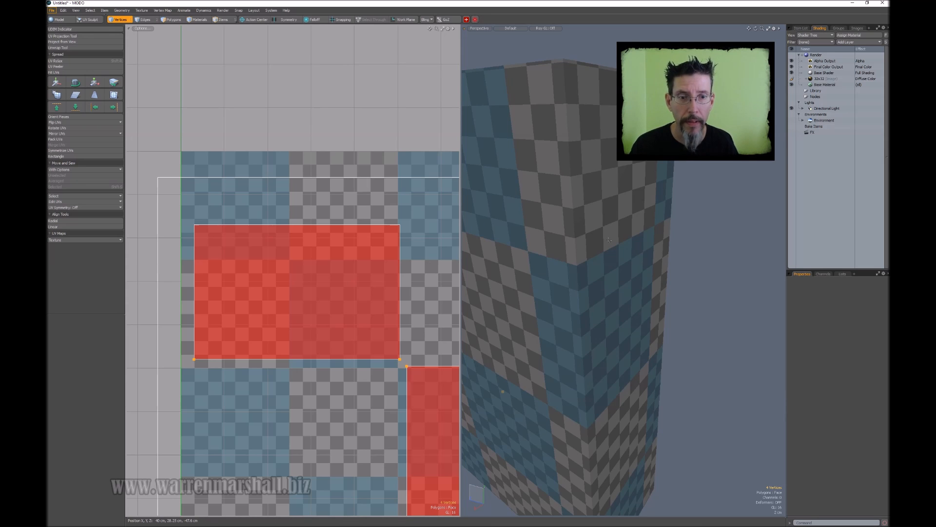
pyautogui.press('3')
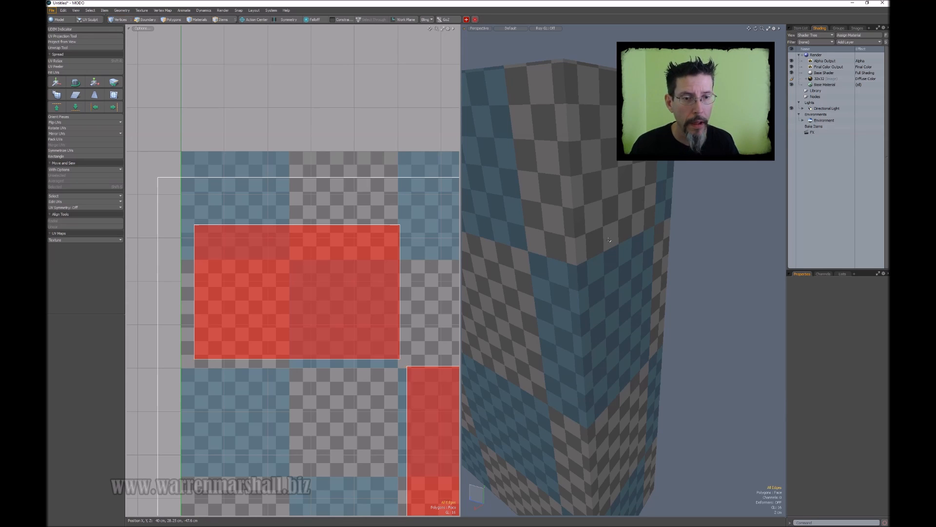
pyautogui.hotkey('ctrl', 'z')
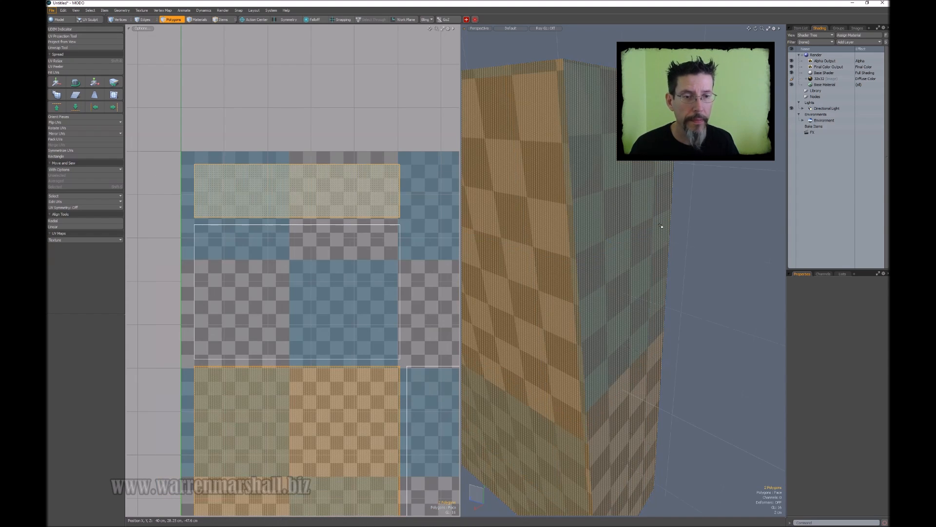
# Select only the box's narrow end face and view it together with its UV island.
pyautogui.click(639, 229)
pyautogui.keyDown('alt'); pyautogui.moveTo(721, 229); pyautogui.dragTo(568, 236); pyautogui.keyUp('alt')
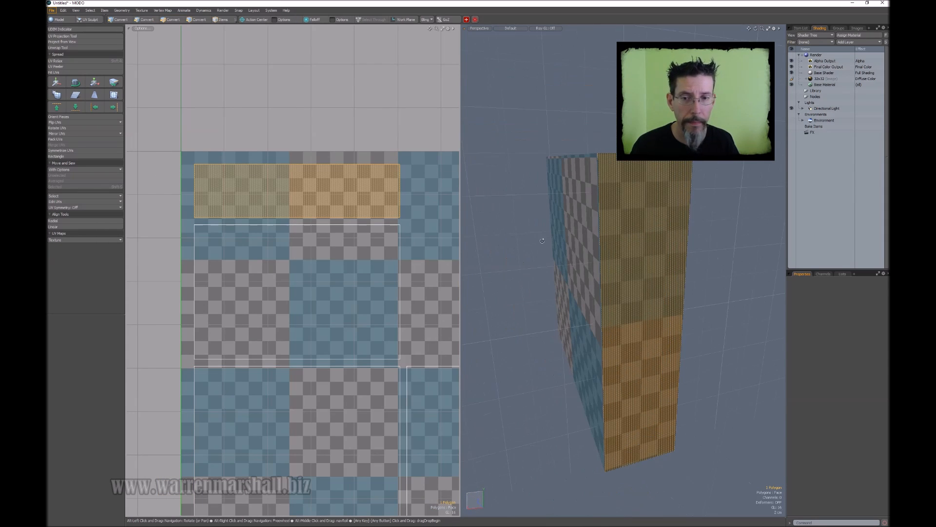
pyautogui.keyDown('alt'); pyautogui.moveTo(625, 201); pyautogui.dragTo(657, 213); pyautogui.keyUp('alt')
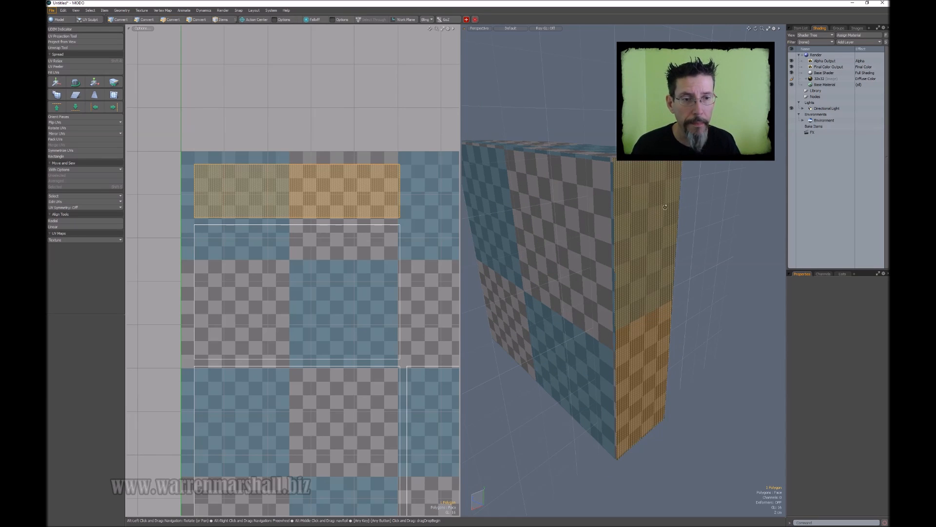
pyautogui.keyDown('alt'); pyautogui.moveTo(657, 213); pyautogui.dragTo(641, 226); pyautogui.keyUp('alt')
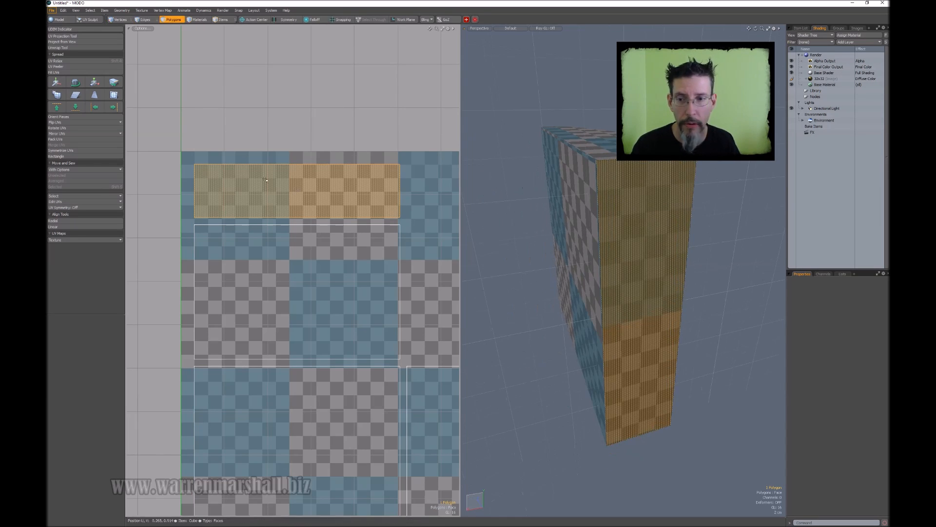
# Move the right edge of the narrow end face's UV island slightly inward to the backdrop's pixel boundary.
pyautogui.scroll(5, 237, 179)
pyautogui.keyDown('alt'); pyautogui.moveTo(245, 189); pyautogui.dragTo(108, 174); pyautogui.keyUp('alt')
pyautogui.press('w')
pyautogui.keyDown('alt'); pyautogui.moveTo(451, 188); pyautogui.dragTo(339, 193); pyautogui.keyUp('alt')
pyautogui.press('2')
pyautogui.click(316, 199)
pyautogui.moveTo(327, 199); pyautogui.dragTo(325, 199)
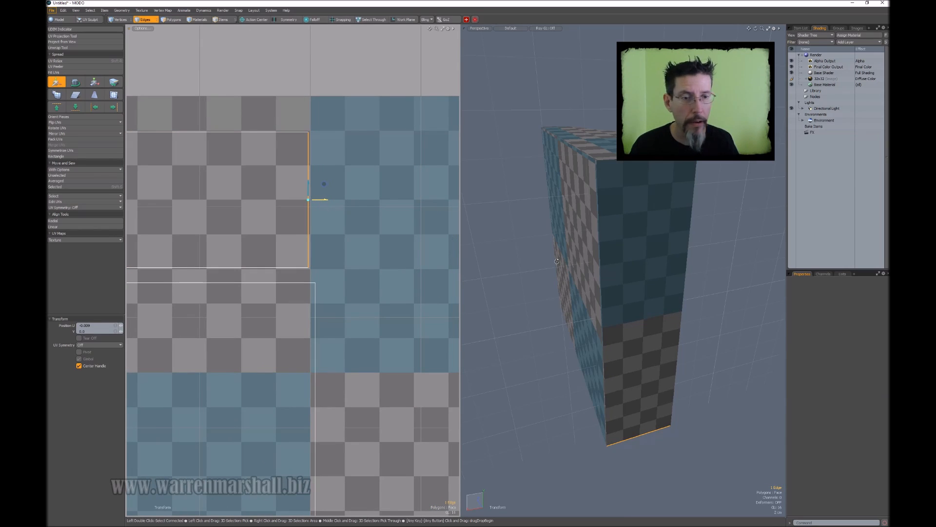
pyautogui.keyDown('alt'); pyautogui.moveTo(557, 262); pyautogui.dragTo(599, 259); pyautogui.keyUp('alt')
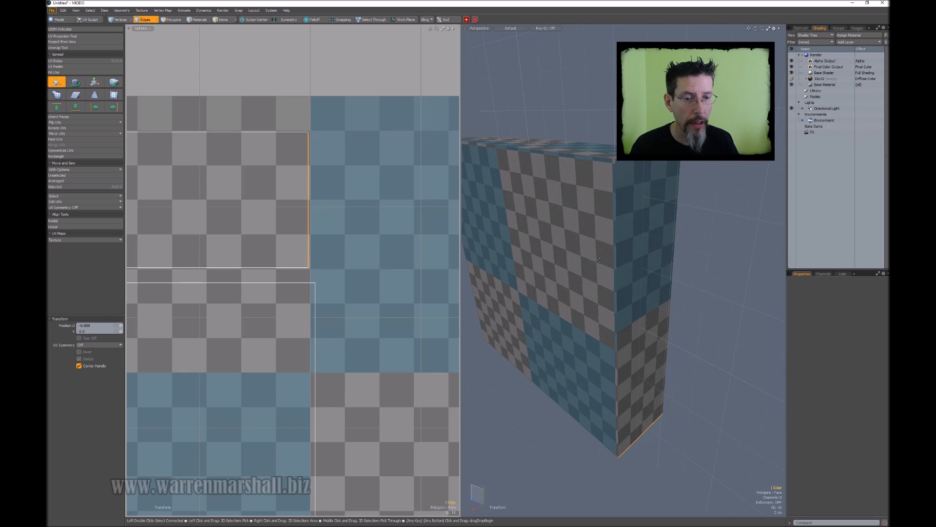
# Move the large front face's UV island down so its top edge lines up with the backdrop's pixel boundary.
pyautogui.press('3')
pyautogui.click(568, 243)
pyautogui.keyDown('ctrl'); pyautogui.keyDown('alt'); pyautogui.moveTo(441, 255); pyautogui.dragTo(312, 312); pyautogui.keyUp('alt'); pyautogui.keyUp('ctrl')
pyautogui.keyDown('alt'); pyautogui.keyDown('shift'); pyautogui.moveTo(239, 381); pyautogui.dragTo(394, 191); pyautogui.keyUp('shift'); pyautogui.keyUp('alt')
pyautogui.keyDown('ctrl'); pyautogui.keyDown('alt'); pyautogui.moveTo(263, 250); pyautogui.dragTo(328, 250); pyautogui.keyUp('alt'); pyautogui.keyUp('ctrl')
pyautogui.press('2')
pyautogui.click(312, 186)
pyautogui.press('w')
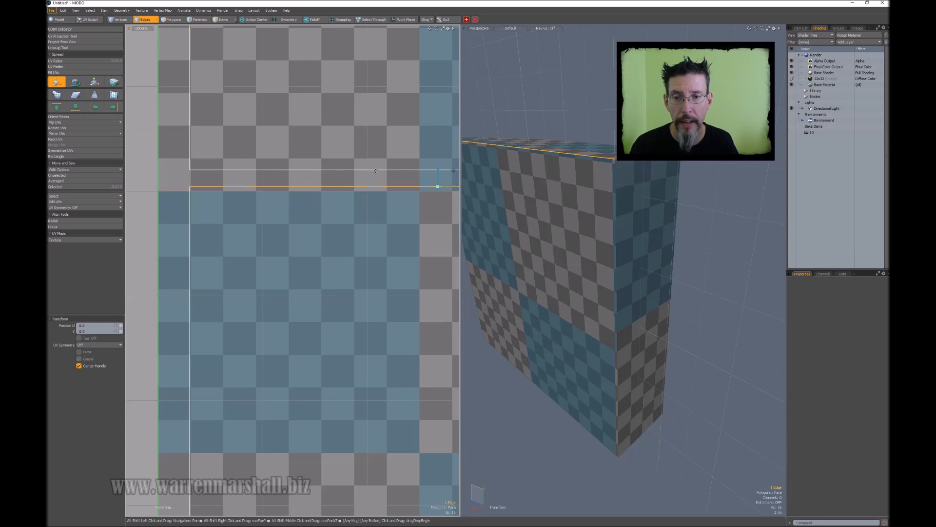
pyautogui.press('3')
pyautogui.doubleClick(274, 216)
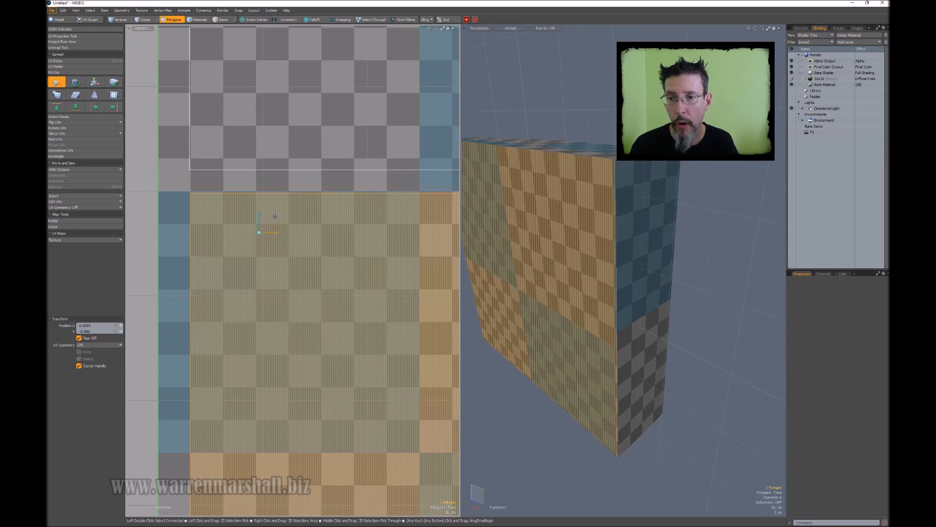
# Move the right edge of the large front face's UV island inward to the backdrop's pixel boundary.
pyautogui.keyDown('alt'); pyautogui.keyDown('shift'); pyautogui.moveTo(343, 314); pyautogui.dragTo(131, 214); pyautogui.keyUp('shift'); pyautogui.keyUp('alt')
pyautogui.keyDown('alt'); pyautogui.keyDown('shift'); pyautogui.moveTo(453, 198); pyautogui.dragTo(324, 202); pyautogui.keyUp('shift'); pyautogui.keyUp('alt')
pyautogui.press('2')
pyautogui.click(280, 190)
pyautogui.press('w')
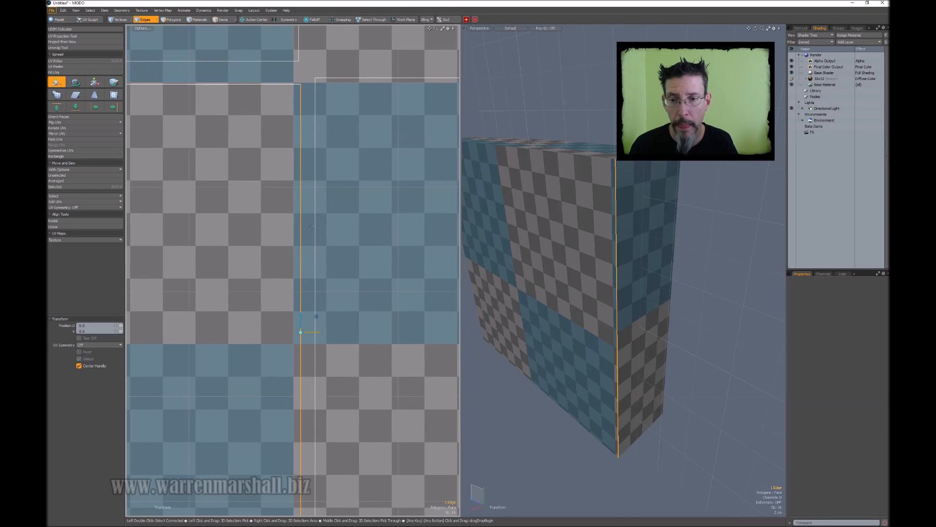
pyautogui.moveTo(316, 324); pyautogui.dragTo(353, 224)
# Align the bottom edge of the large front face's UV island with the backdrop's pixel boundary and clear the selection.
pyautogui.keyDown('alt'); pyautogui.keyDown('shift'); pyautogui.moveTo(236, 446); pyautogui.dragTo(305, 284); pyautogui.keyUp('shift'); pyautogui.keyUp('alt')
pyautogui.press('q')
pyautogui.click(276, 335)
pyautogui.press('w')
pyautogui.moveTo(168, 284); pyautogui.dragTo(167, 276)
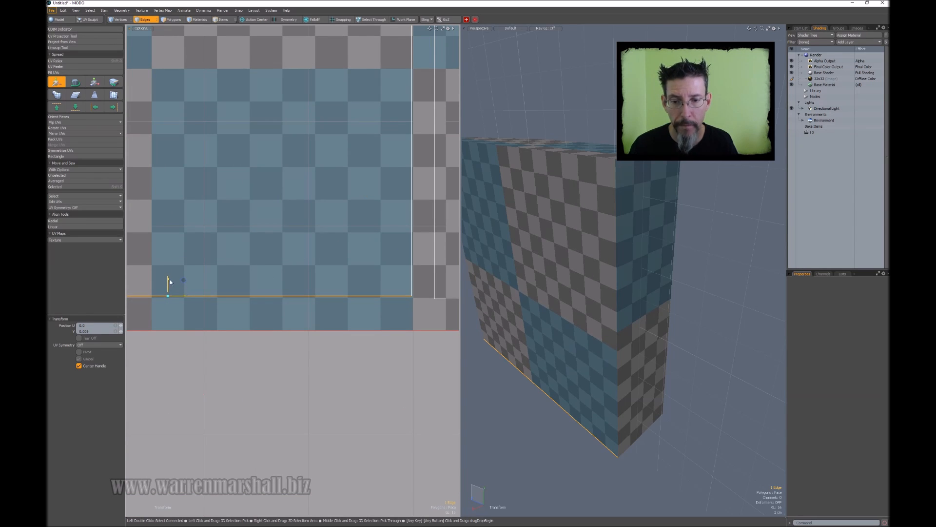
pyautogui.press('q')
pyautogui.click(234, 361)
# Match the narrow end face to its UV island and examine the checker pattern across the box's corner edges.
pyautogui.keyDown('alt'); pyautogui.moveTo(629, 298); pyautogui.dragTo(675, 276); pyautogui.keyUp('alt')
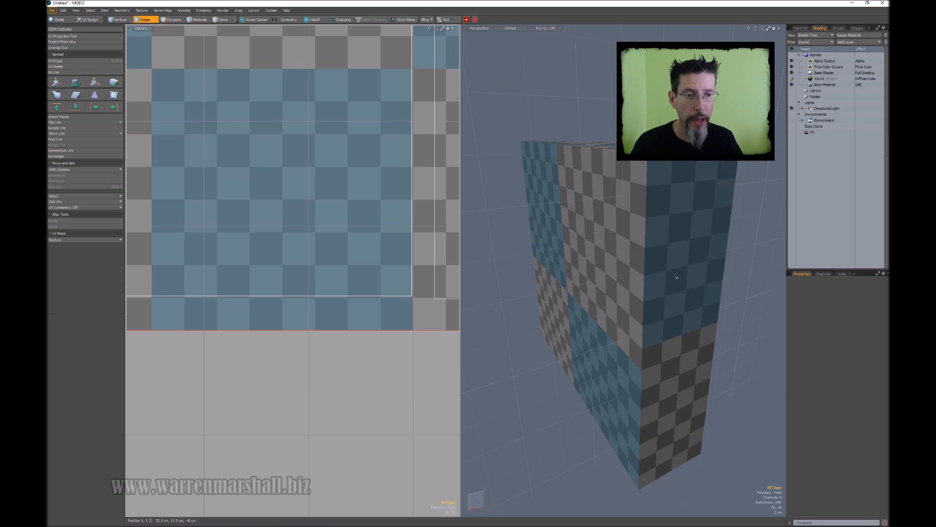
pyautogui.press('3')
pyautogui.click(658, 217)
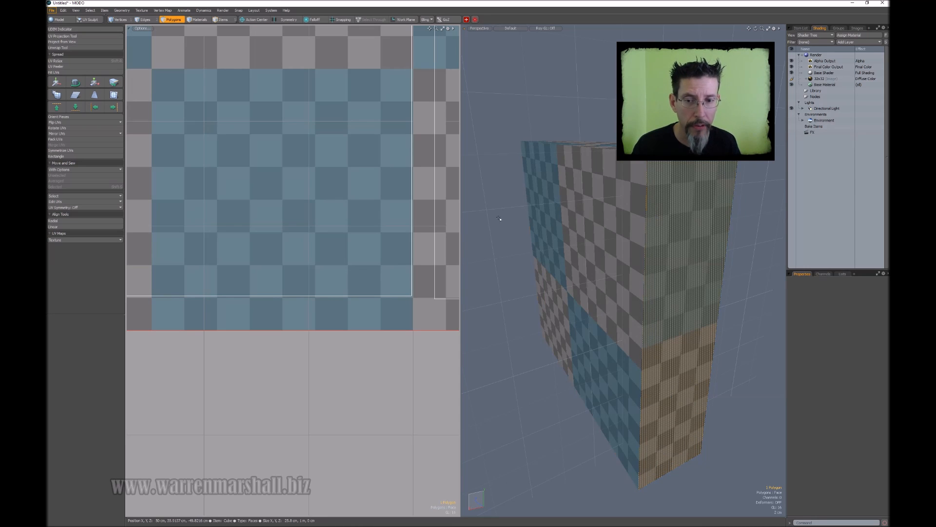
pyautogui.scroll(-7, 346, 198)
pyautogui.keyDown('alt'); pyautogui.keyDown('shift'); pyautogui.moveTo(311, 189); pyautogui.dragTo(302, 299); pyautogui.keyUp('shift'); pyautogui.keyUp('alt')
pyautogui.click(627, 238)
pyautogui.click(697, 238)
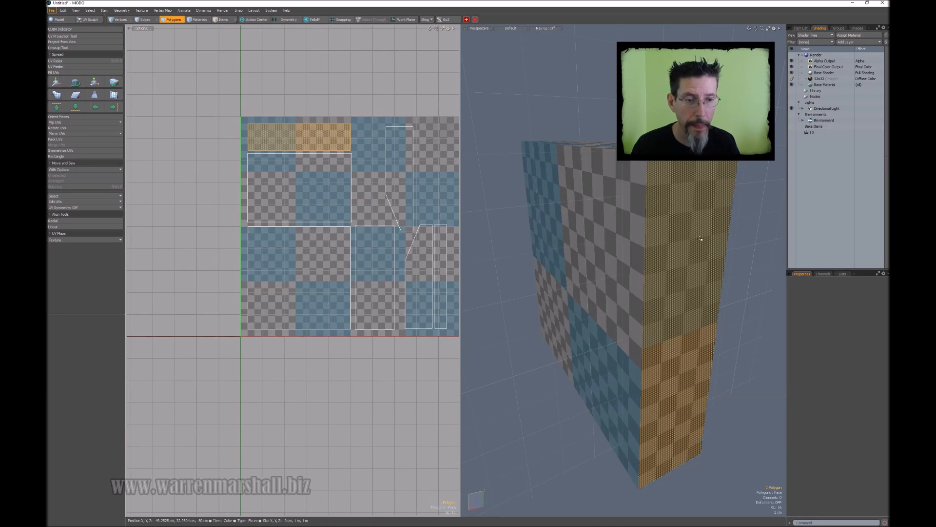
pyautogui.click(766, 256)
pyautogui.scroll(3, 710, 231)
pyautogui.keyDown('alt'); pyautogui.moveTo(710, 231); pyautogui.dragTo(640, 167); pyautogui.keyUp('alt')
pyautogui.keyDown('alt'); pyautogui.moveTo(570, 263); pyautogui.dragTo(670, 287); pyautogui.keyUp('alt')
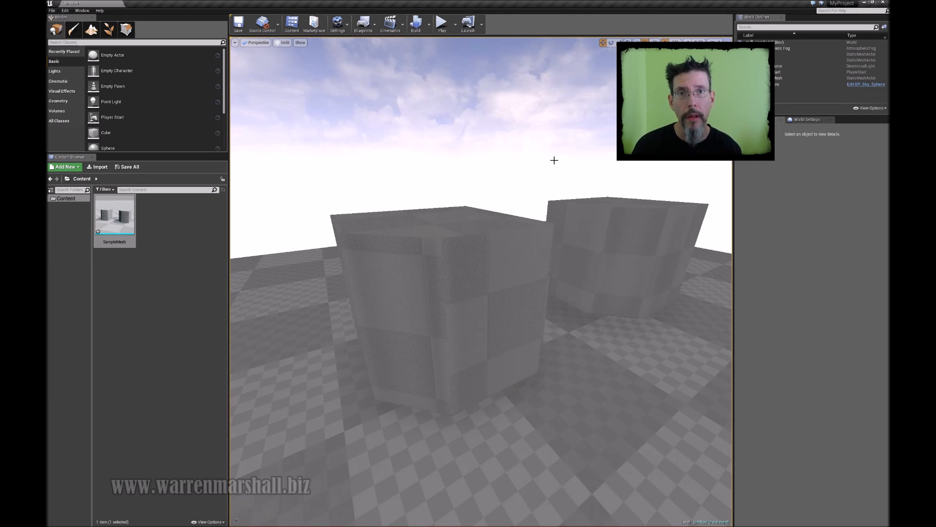
# Switch to the Unreal Editor and examine the two sample boxes in the unlit viewport from several angles.
pyautogui.press('s')
pyautogui.moveTo(554, 159); pyautogui.dragTo(554, 160, button='right')
pyautogui.press('w')
pyautogui.press('d')
pyautogui.press('a')
pyautogui.press('d')
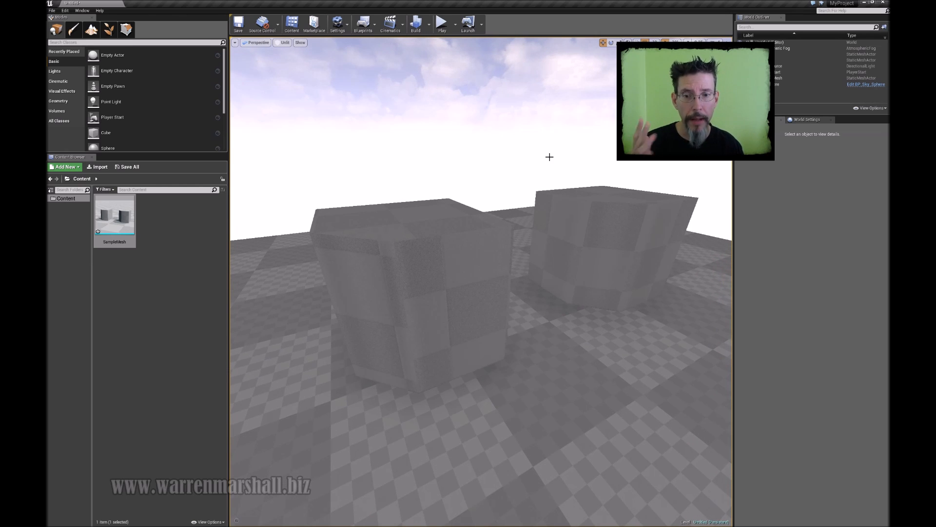
pyautogui.press('w')
pyautogui.moveTo(549, 156); pyautogui.dragTo(594, 146, button='right')
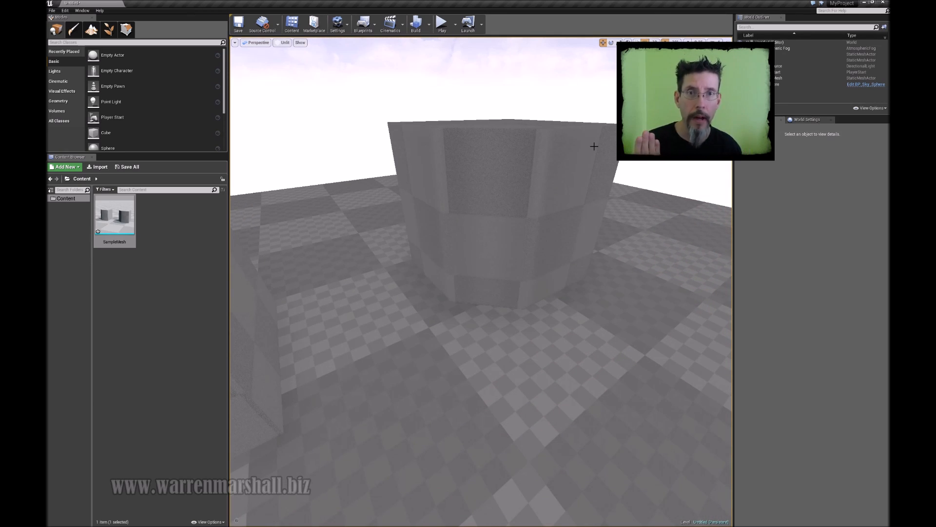
pyautogui.moveTo(594, 147); pyautogui.dragTo(594, 146, button='right')
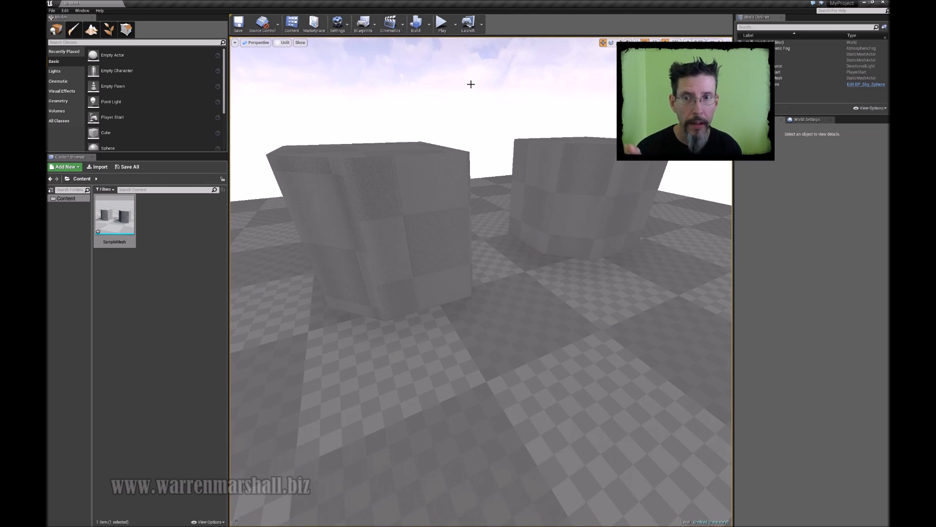
# Show the viewport in the Lightmap Density optimization view mode.
pyautogui.click(285, 43)
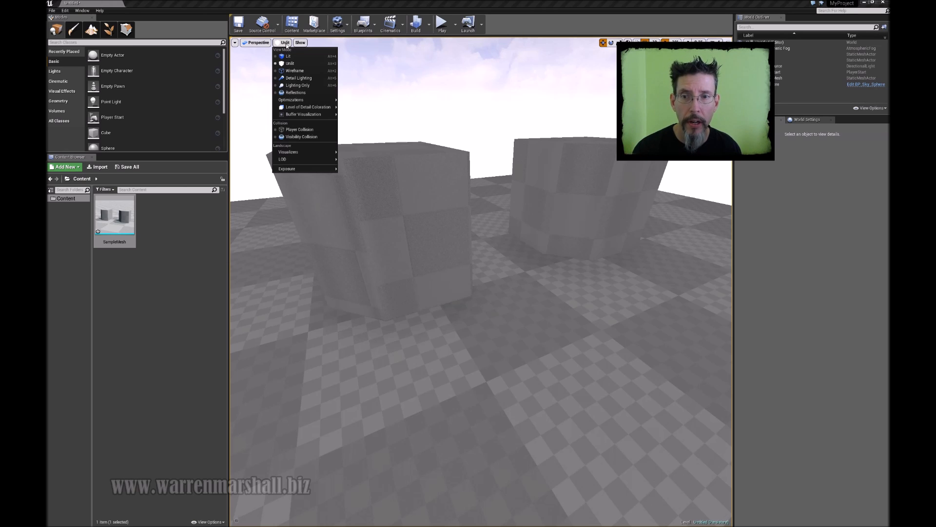
pyautogui.moveTo(303, 100)
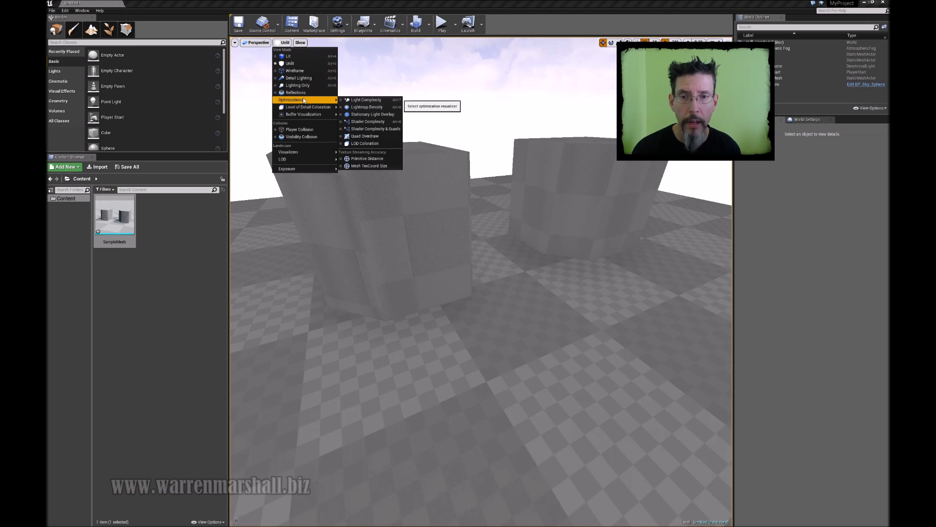
pyautogui.click(376, 107)
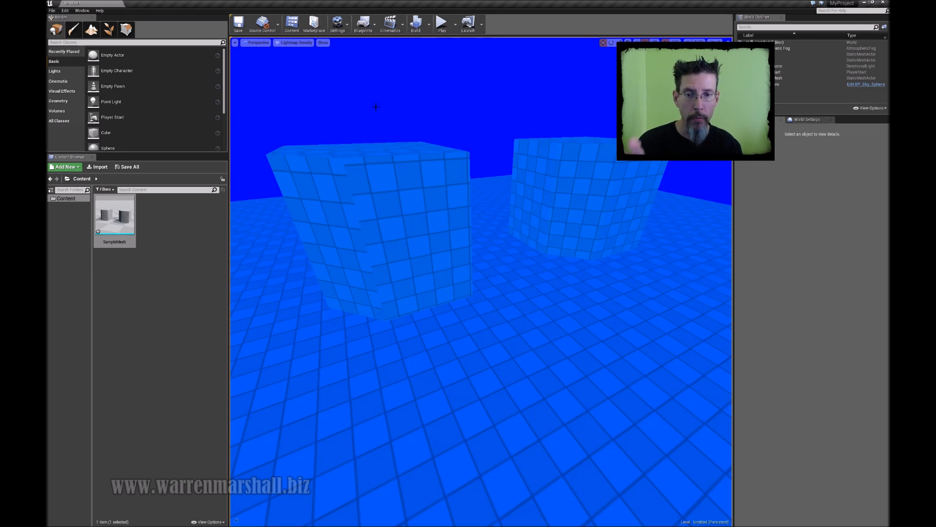
# Examine the lightmap grid across the two boxes, the floor and the long beam above them.
pyautogui.press('s')
pyautogui.moveTo(375, 106)
pyautogui.mouseDown(button='right')
pyautogui.moveTo(414, 124)
pyautogui.moveTo(353, 128)
pyautogui.moveTo(400, 124)
pyautogui.moveTo(379, 123)
pyautogui.moveTo(387, 150)
pyautogui.moveTo(377, 99)
pyautogui.moveTo(380, 110)
pyautogui.mouseUp(button='right')
pyautogui.press('s')
pyautogui.press('d')
pyautogui.press('a')
pyautogui.press('w')
pyautogui.press('s')
pyautogui.press('a')
pyautogui.press('w')
pyautogui.press('s')
pyautogui.press('q')
pyautogui.press('e')
pyautogui.press('s')
pyautogui.press('a')
pyautogui.press('w')
pyautogui.press('d')
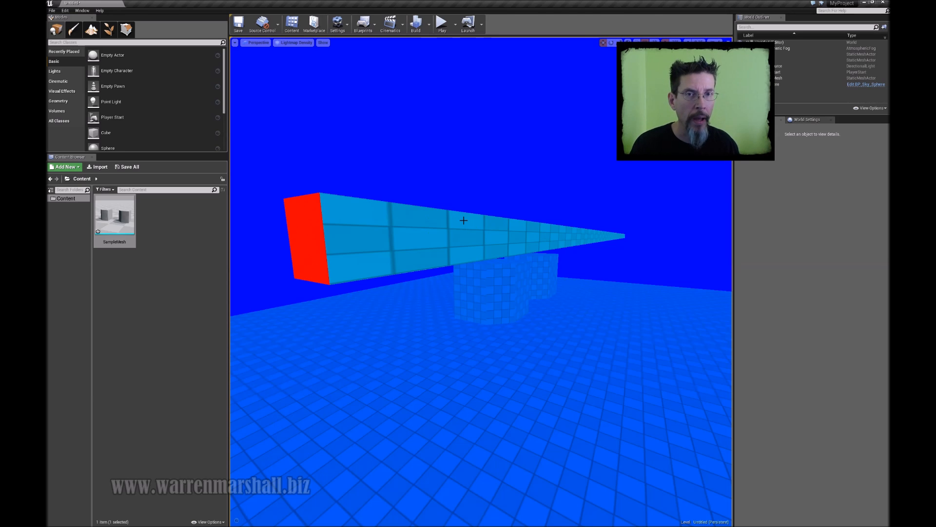
# Change the viewport to the Lighting Only view mode and bring both shadowed boxes into view.
pyautogui.moveTo(555, 218); pyautogui.dragTo(552, 240, button='right')
pyautogui.press('w')
pyautogui.press('s')
pyautogui.moveTo(556, 175)
pyautogui.mouseDown(button='right')
pyautogui.moveTo(568, 149)
pyautogui.moveTo(555, 188)
pyautogui.mouseUp(button='right')
pyautogui.press('w')
pyautogui.hotkey('alt', '6')
pyautogui.press('s')
pyautogui.press('w')
pyautogui.press('d')
pyautogui.press('w')
pyautogui.press('s')
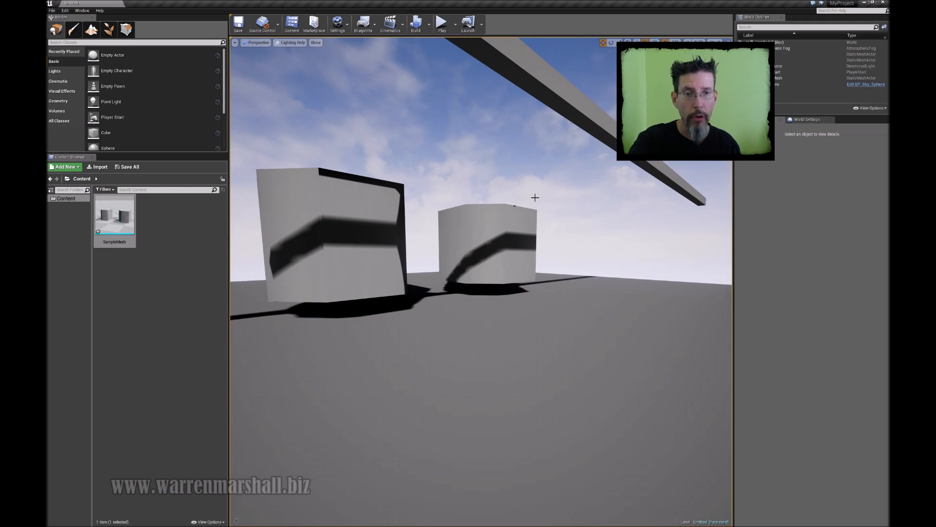
# Examine the baked shadows and lighting along the edges and seams of both boxes up close.
pyautogui.scroll(6, 535, 198)
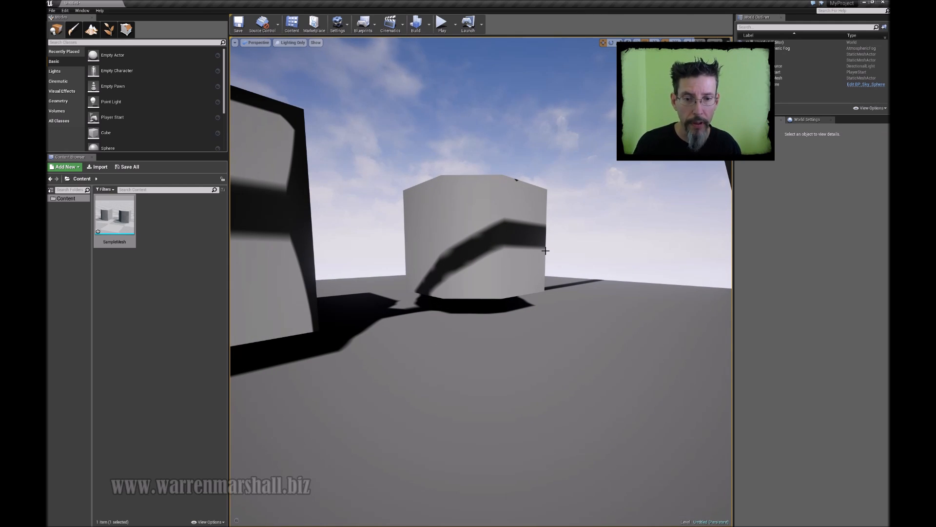
pyautogui.moveTo(530, 210); pyautogui.dragTo(529, 209, button='right')
pyautogui.press('w')
pyautogui.press('d')
pyautogui.press('a')
pyautogui.press('s')
pyautogui.press('a')
pyautogui.press('w')
pyautogui.press('a')
pyautogui.press('s')
pyautogui.press('d')
pyautogui.press('s')
pyautogui.press('d')
pyautogui.press('d')
pyautogui.press('a')
pyautogui.press('s')
pyautogui.press('e')
pyautogui.press('e')
pyautogui.press('w')
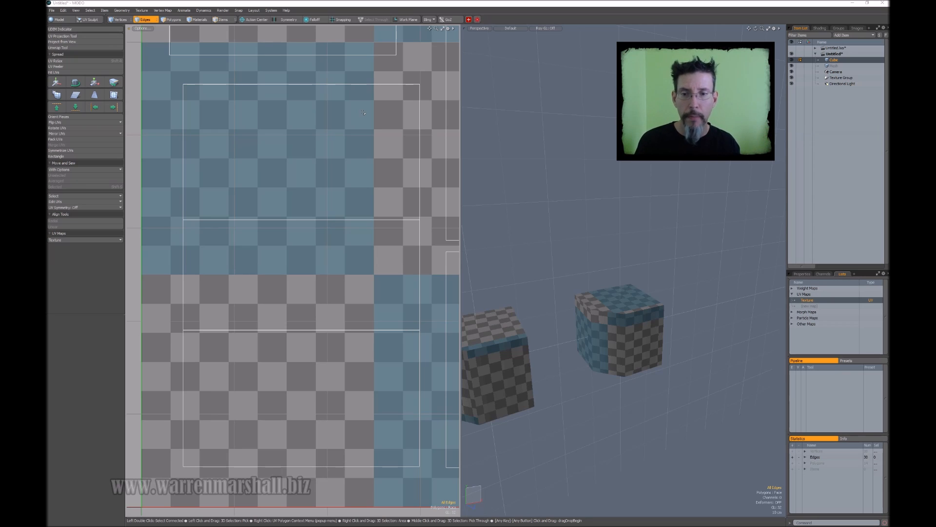
# In MODO, move the box's joined side-face UV island up and left by about 0.013 to meet the pixel grid.
pyautogui.click(304, 252)
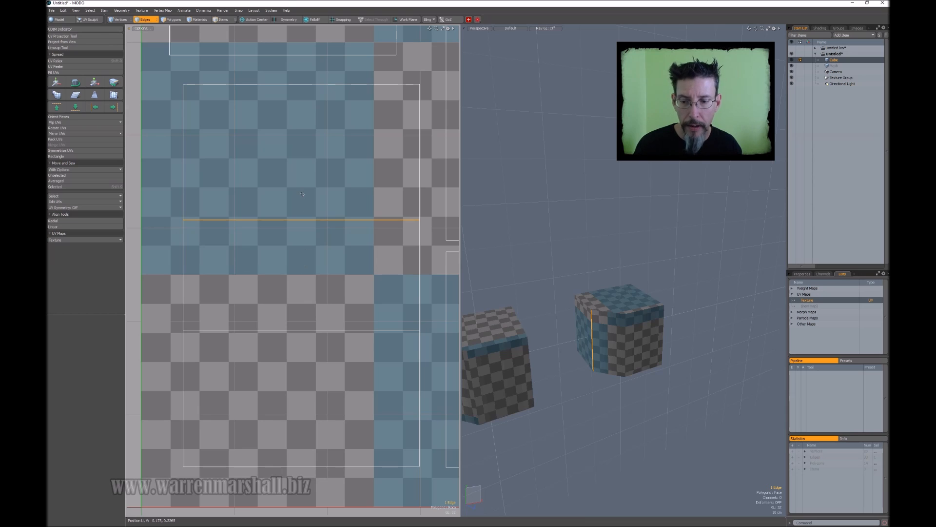
pyautogui.press('3')
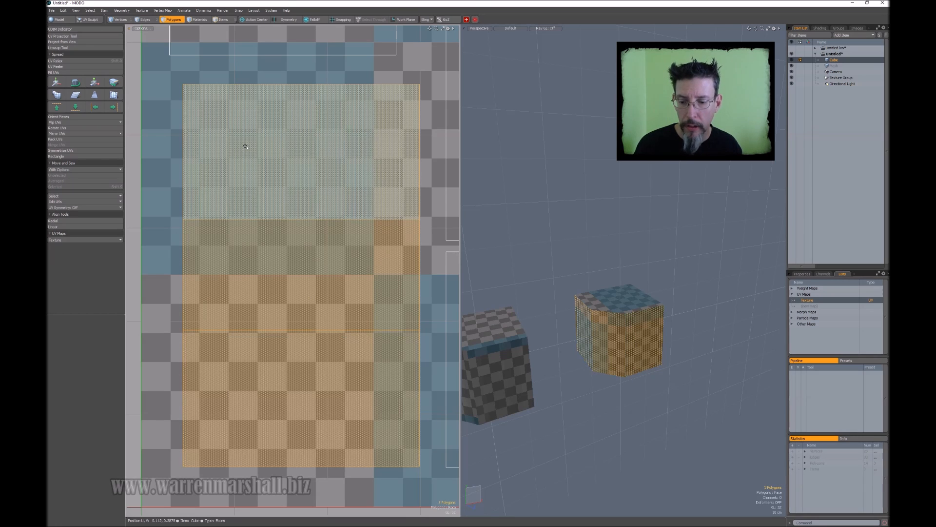
pyautogui.press('w')
pyautogui.moveTo(225, 138); pyautogui.dragTo(213, 125)
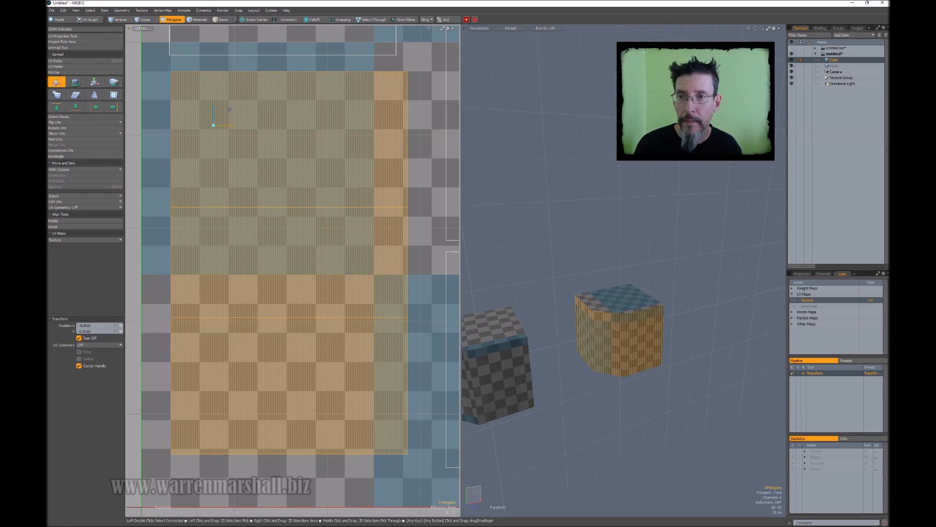
pyautogui.keyDown('ctrl'); pyautogui.keyDown('alt'); pyautogui.moveTo(183, 83); pyautogui.dragTo(359, 239); pyautogui.keyUp('alt'); pyautogui.keyUp('ctrl')
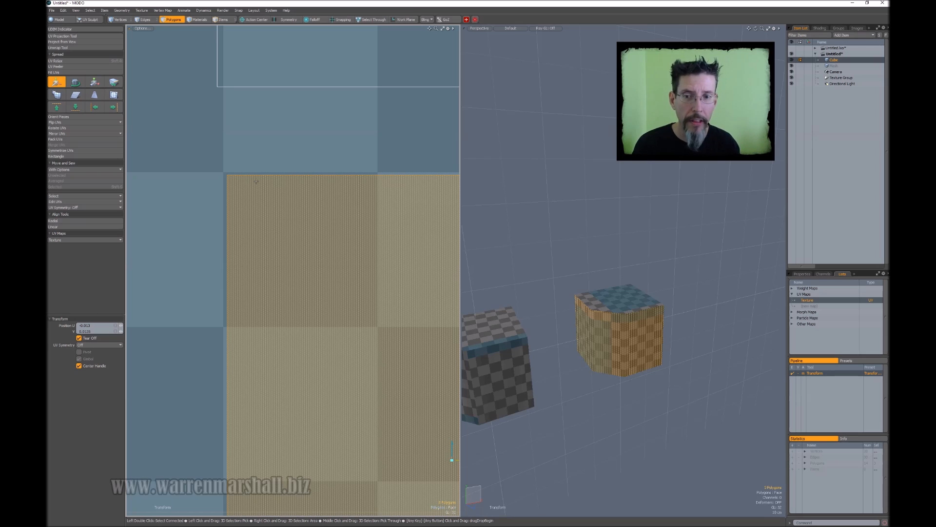
# Shift the side-face UV island about 0.013 right and down, off the pixel grid, and clear the selection.
pyautogui.keyDown('ctrl'); pyautogui.keyDown('alt'); pyautogui.moveTo(256, 181); pyautogui.dragTo(312, 155); pyautogui.keyUp('alt'); pyautogui.keyUp('ctrl')
pyautogui.keyDown('alt'); pyautogui.keyDown('shift'); pyautogui.moveTo(312, 155); pyautogui.dragTo(259, 107); pyautogui.keyUp('shift'); pyautogui.keyUp('alt')
pyautogui.moveTo(259, 107); pyautogui.dragTo(284, 130)
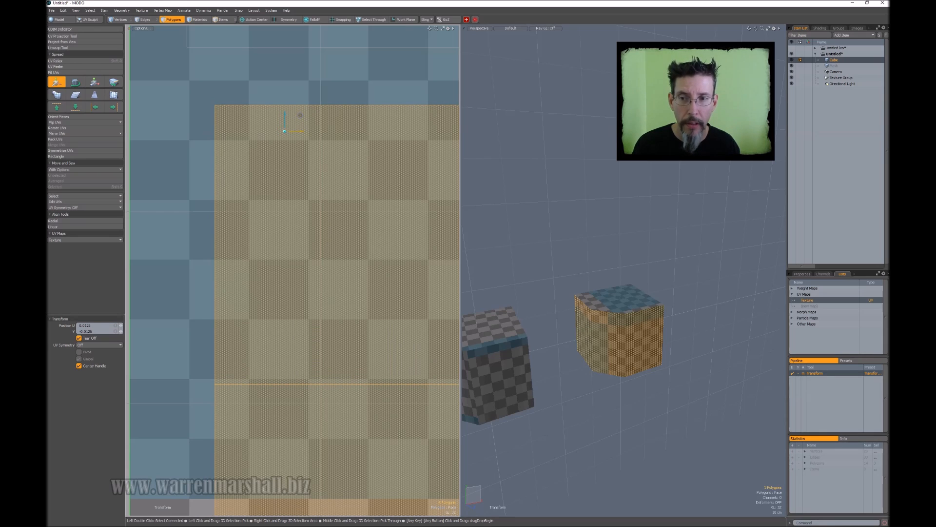
pyautogui.press('space')
pyautogui.click(267, 91)
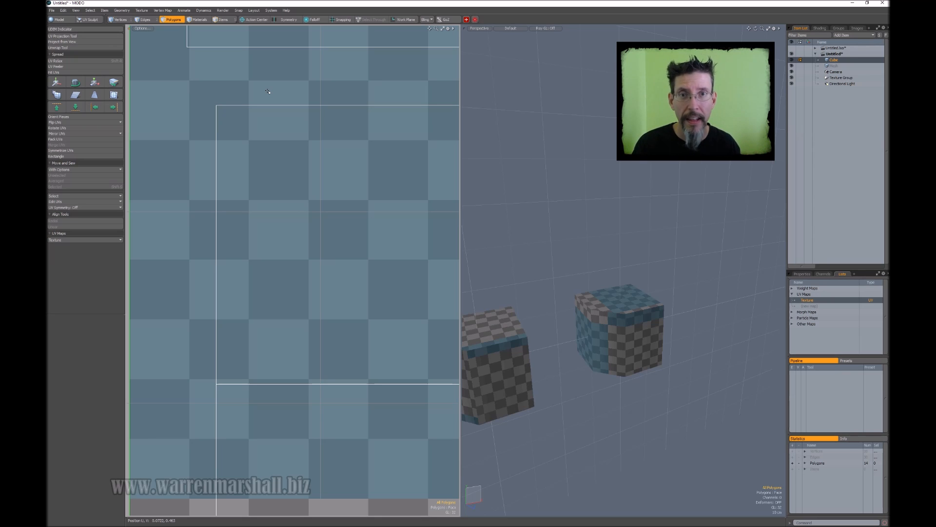
pyautogui.scroll(-3, 268, 91)
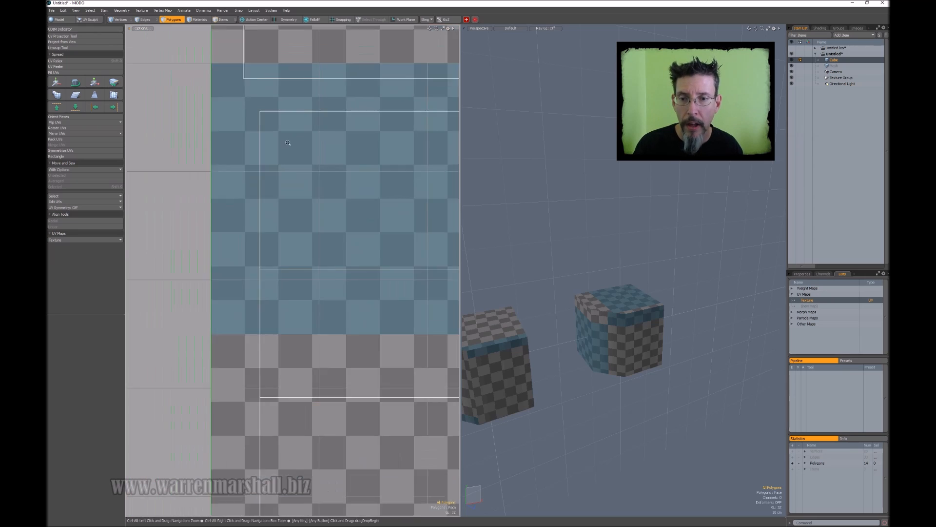
pyautogui.click(248, 142)
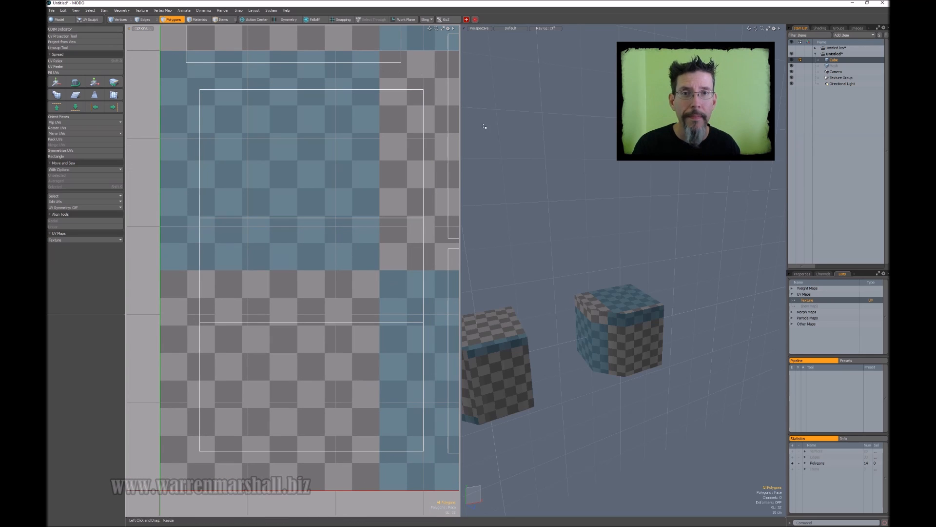